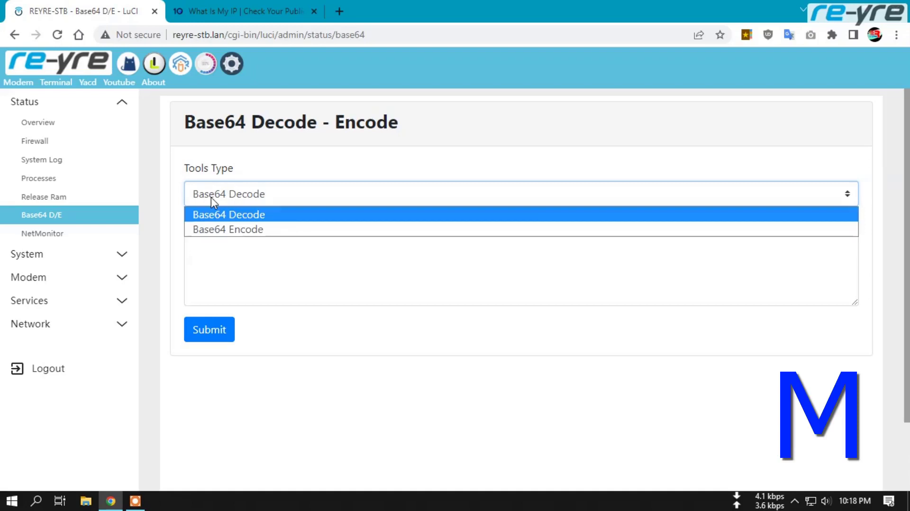
Step: Switch the Base64 tool to Base64 Encode, then view the NetMonitor status page
left_click(252, 231)
left_click(252, 235)
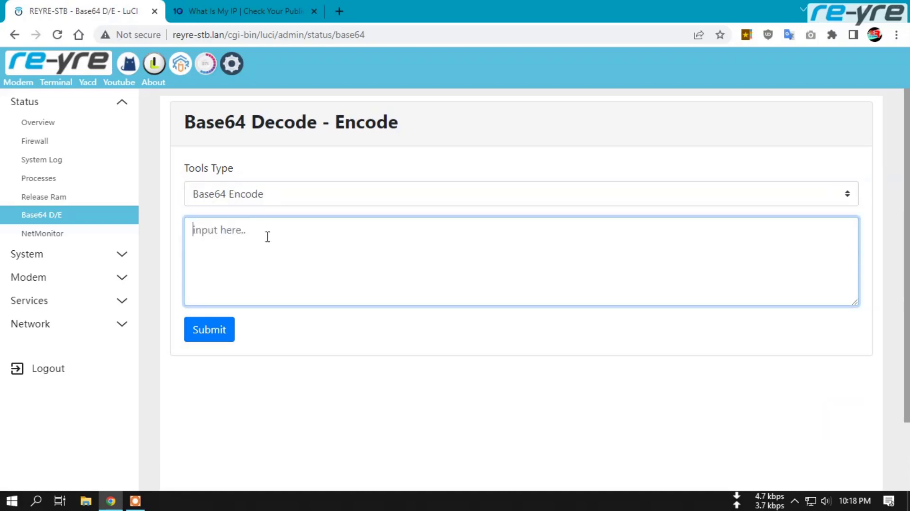
left_click(63, 234)
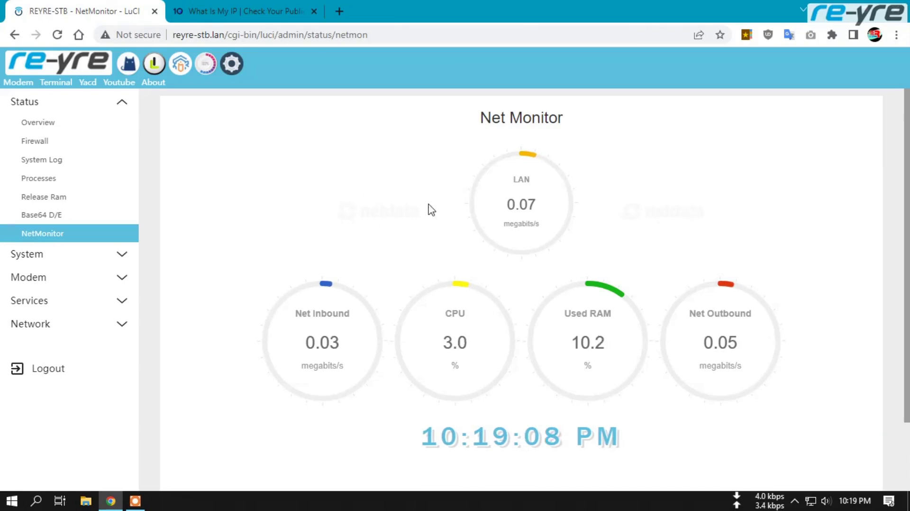
Step: Open netdata.html from the www folder in the router's File Explorer
left_click(44, 254)
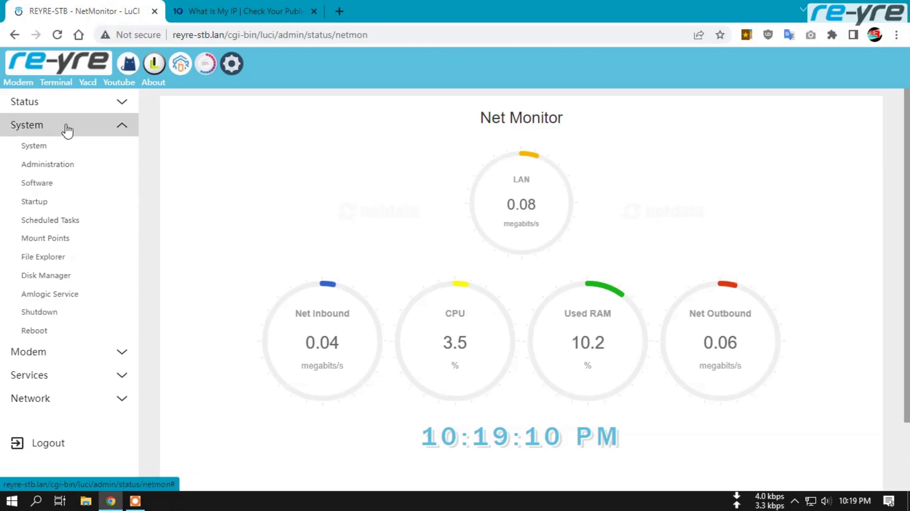
left_click(57, 258)
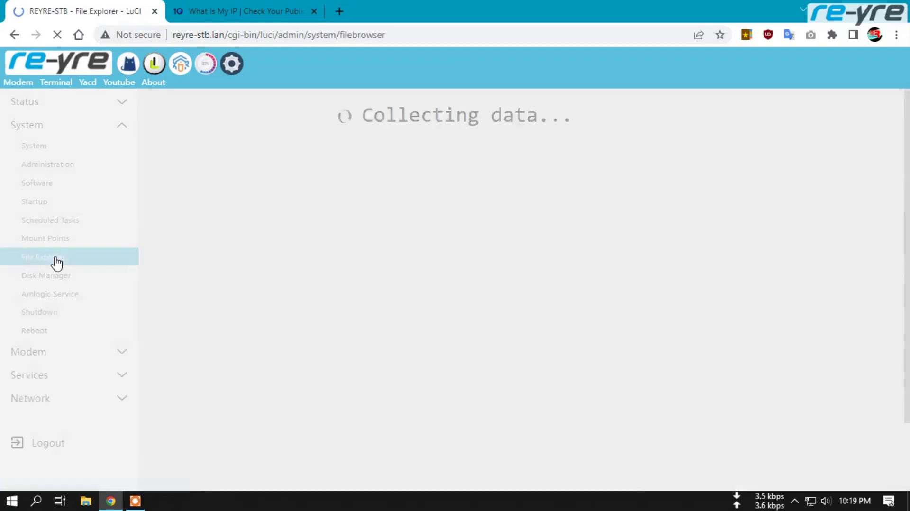
scroll(357, 260, "down", 3)
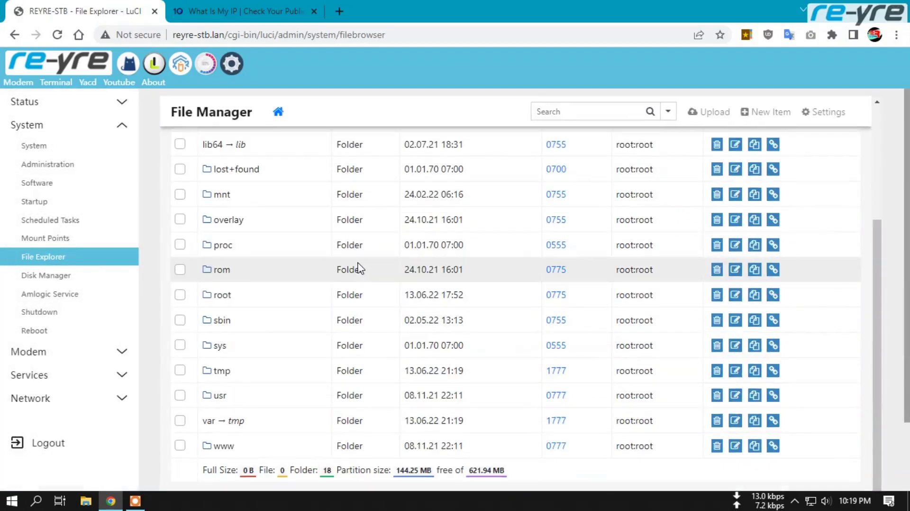
left_click(226, 447)
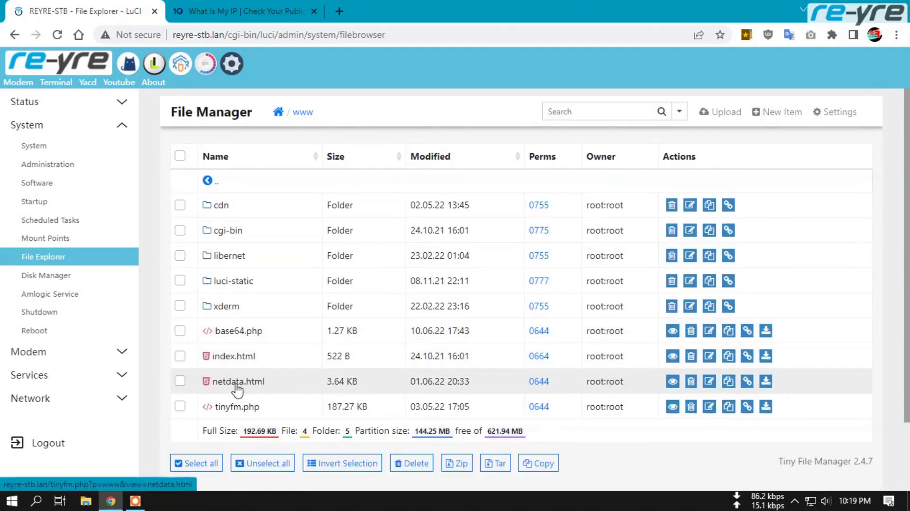
left_click(238, 384)
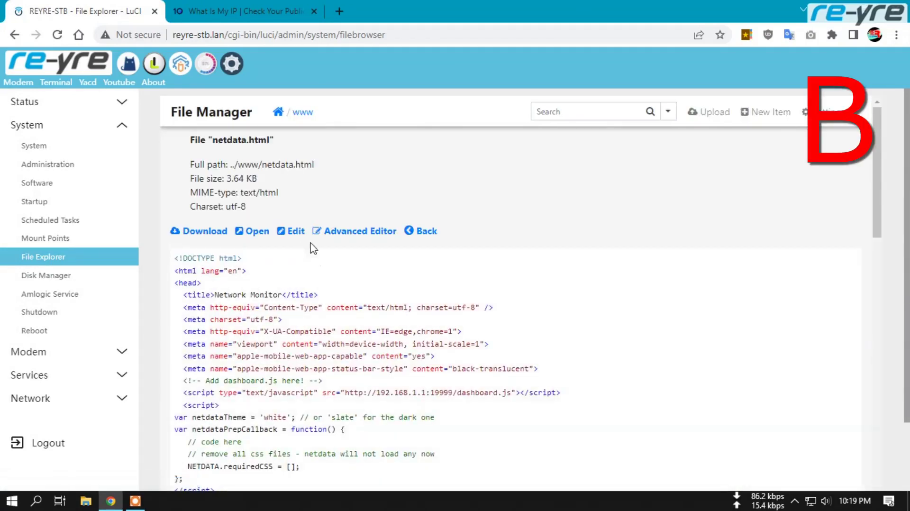
Step: Examine the WAN1, LAN and WAN2 gauge definitions in netdata.html, and check the router's network interfaces list
scroll(386, 342, "down", 1)
scroll(387, 342, "down", 8)
scroll(394, 233, "up", 2)
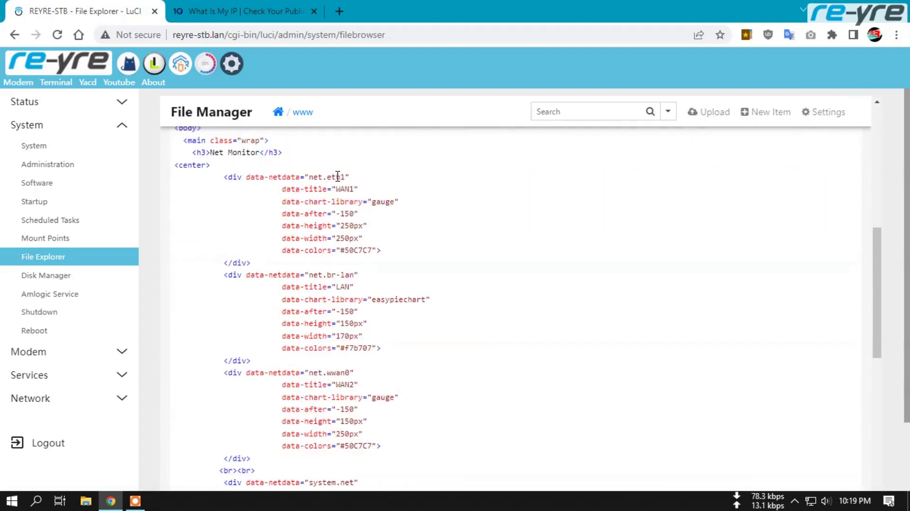
scroll(379, 320, "down", 1)
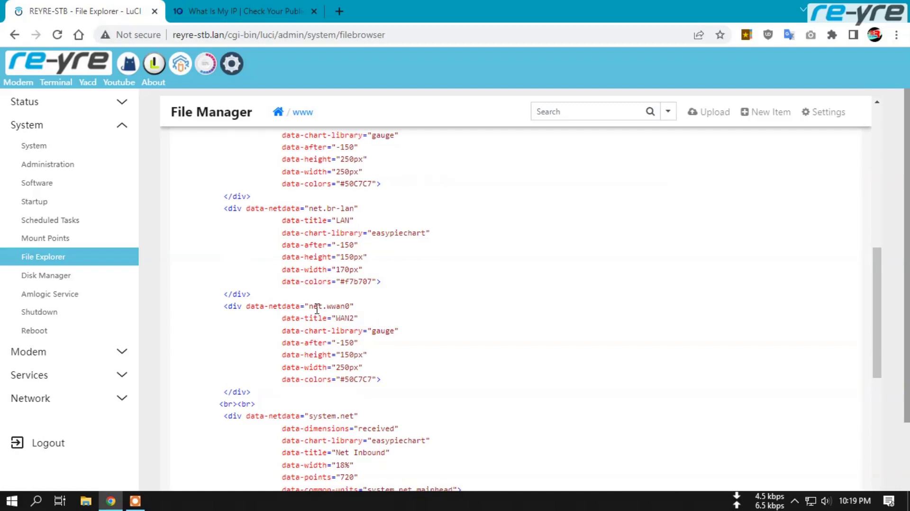
scroll(359, 317, "up", 1)
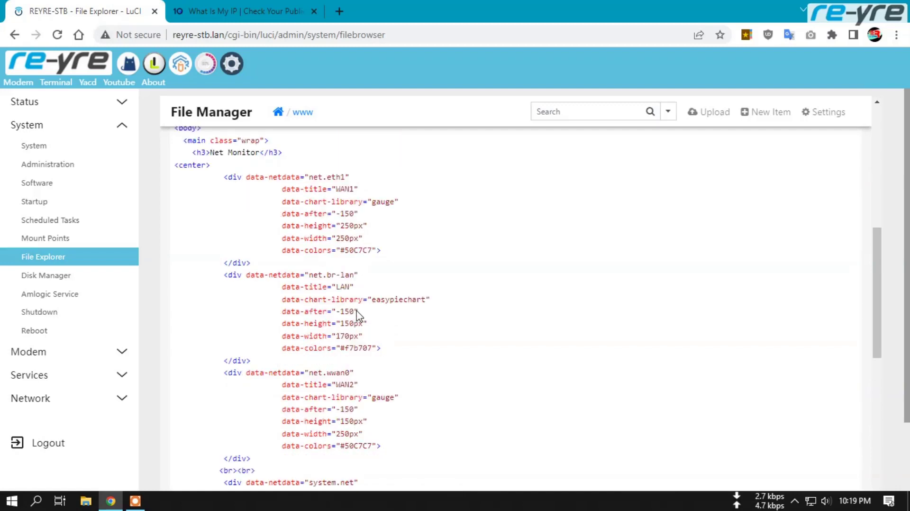
left_click(233, 64)
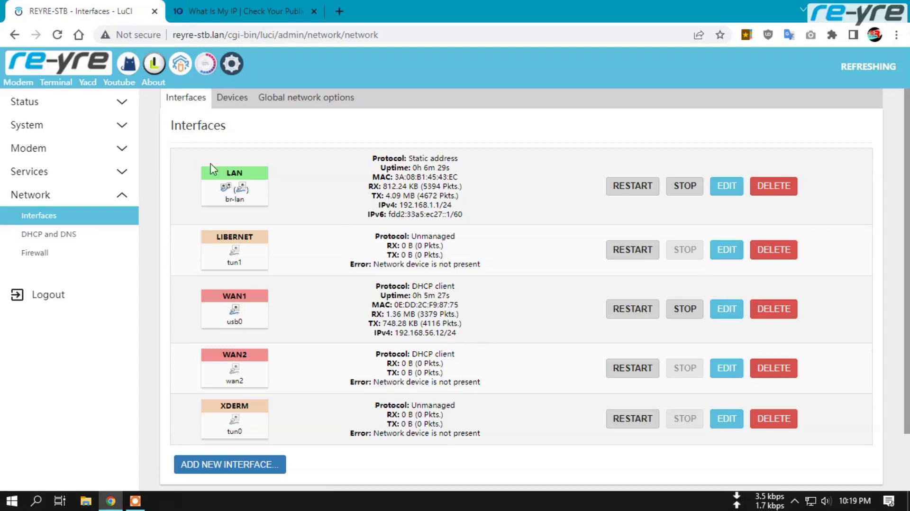
Step: View the Online Download Update options of the Amlogic Service in the System section
left_click(94, 107)
left_click(72, 256)
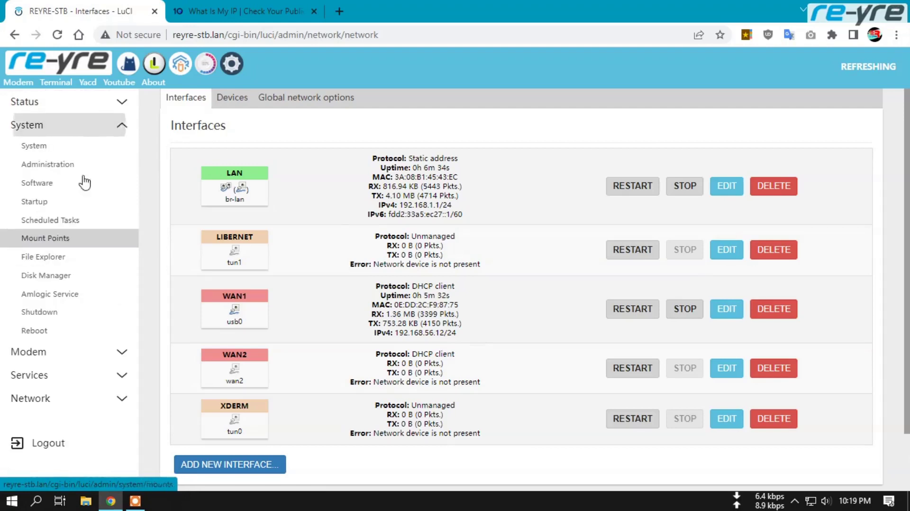
left_click(68, 296)
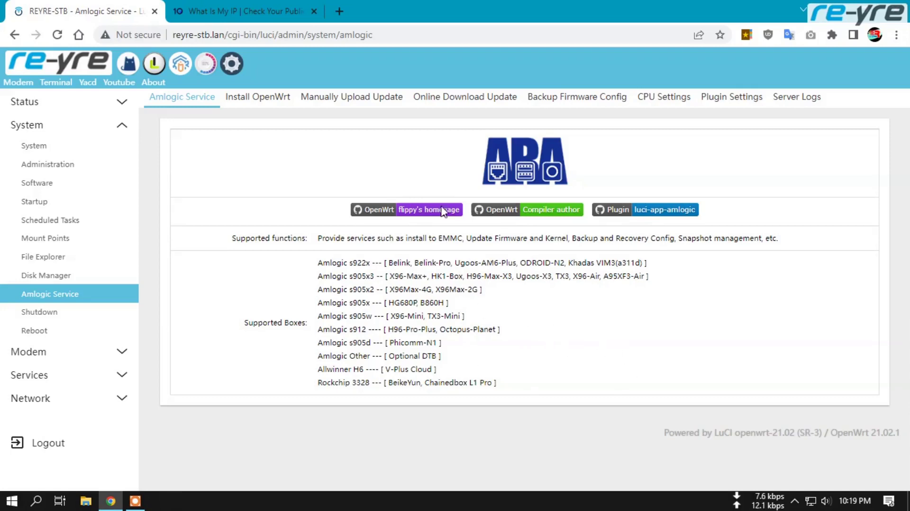
left_click(460, 98)
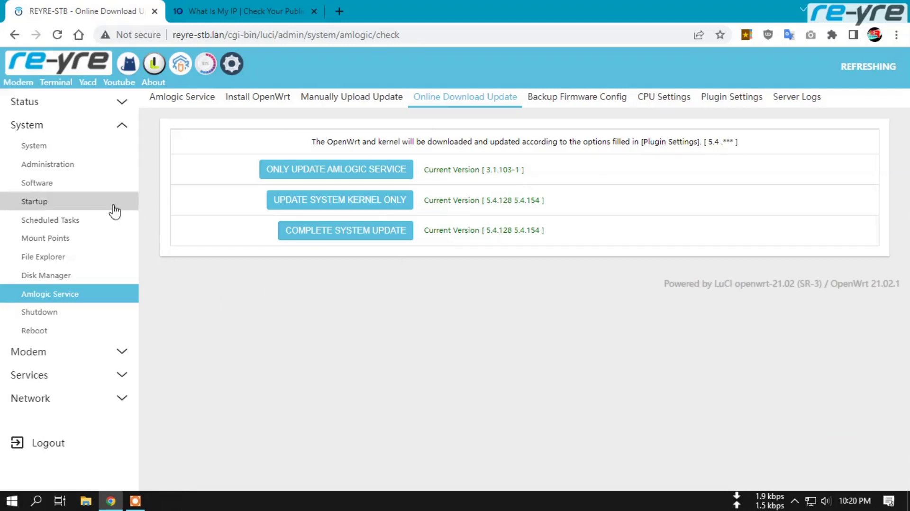
Step: Review the modem's Connection Profile page and look through its Network Status details
left_click(94, 354)
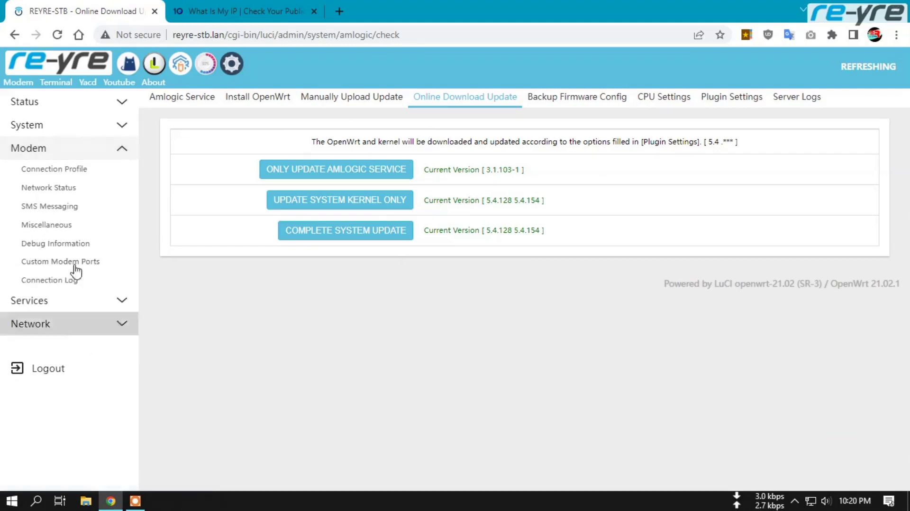
left_click(75, 171)
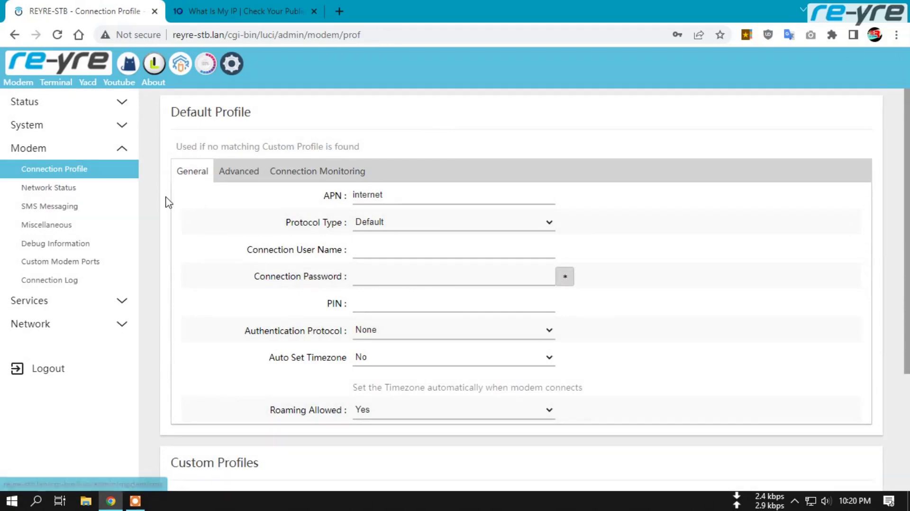
left_click(64, 191)
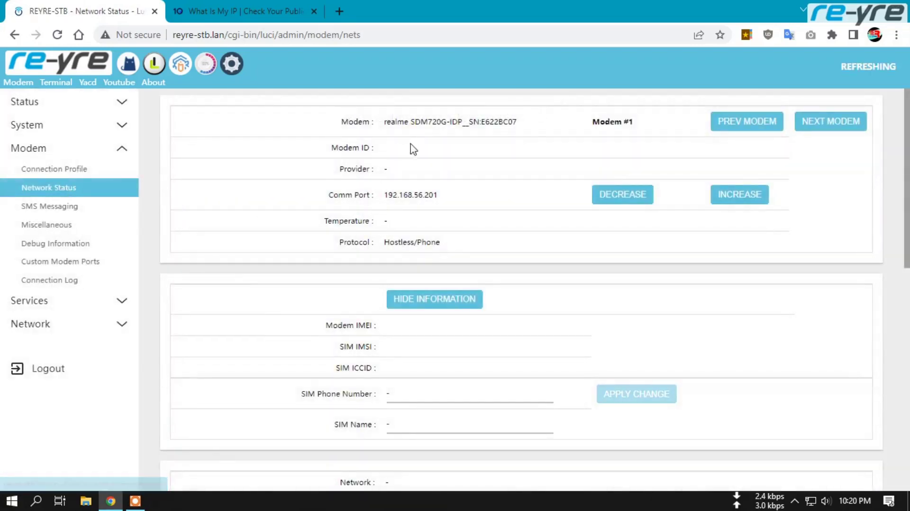
left_click_drag(385, 122, 521, 131)
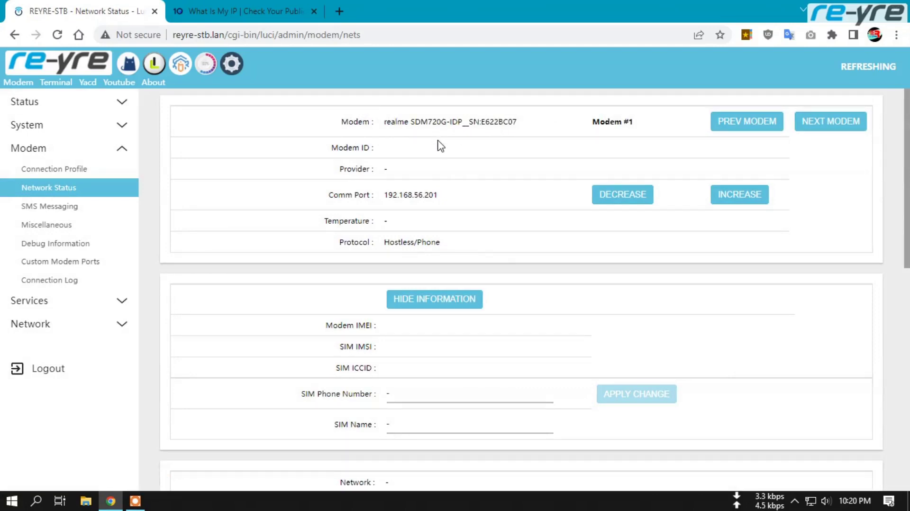
scroll(433, 304, "down", 10)
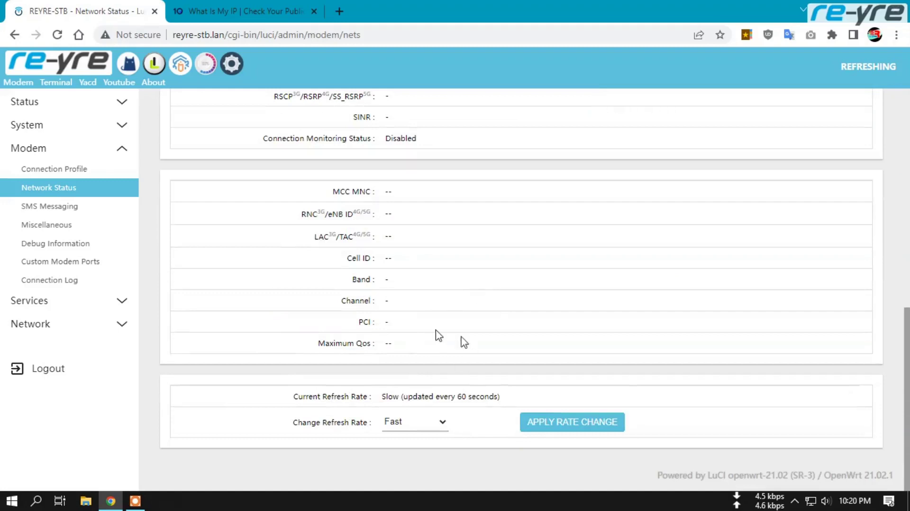
scroll(439, 335, "up", 10)
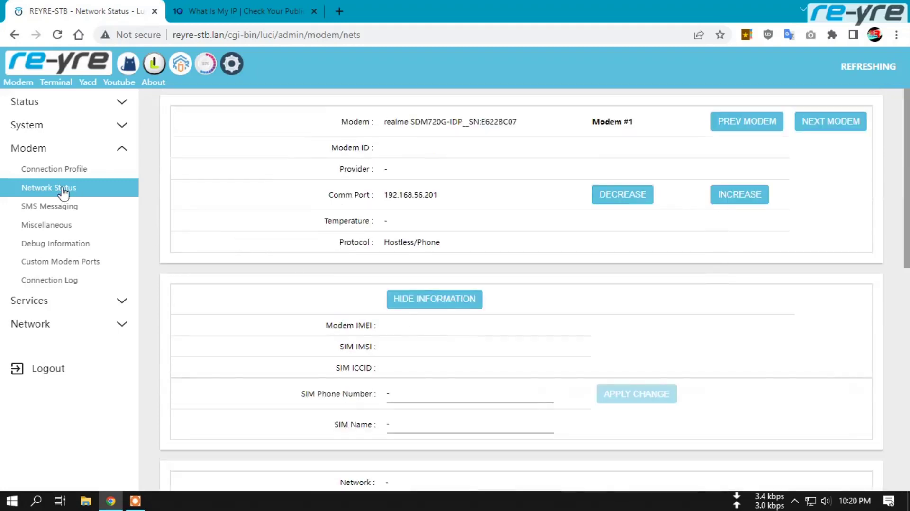
Step: Look through the modem's SMS Messaging, Debug Information, Custom Modem Ports and Connection Log pages
left_click(56, 209)
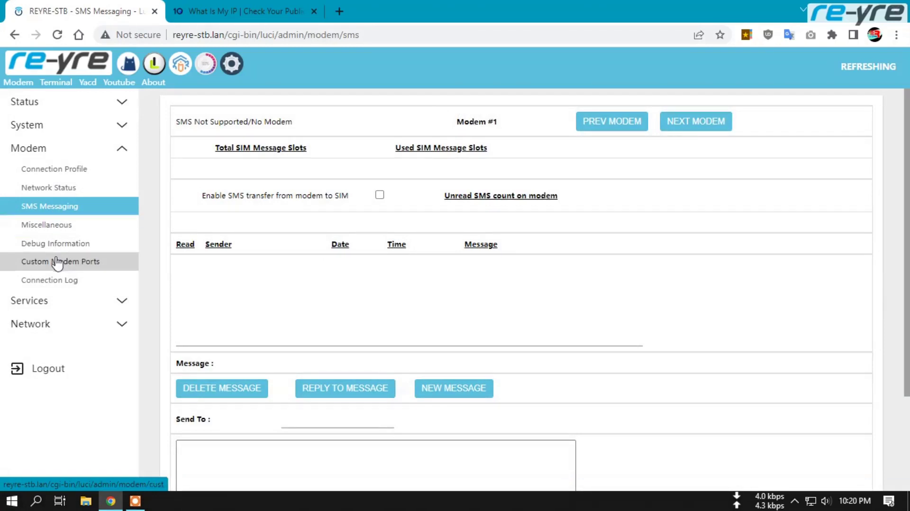
left_click(66, 244)
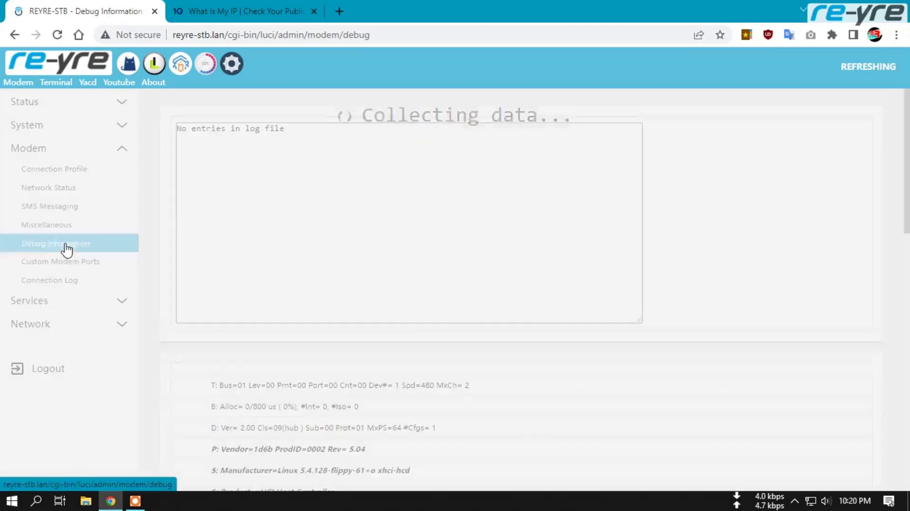
scroll(361, 370, "down", 10)
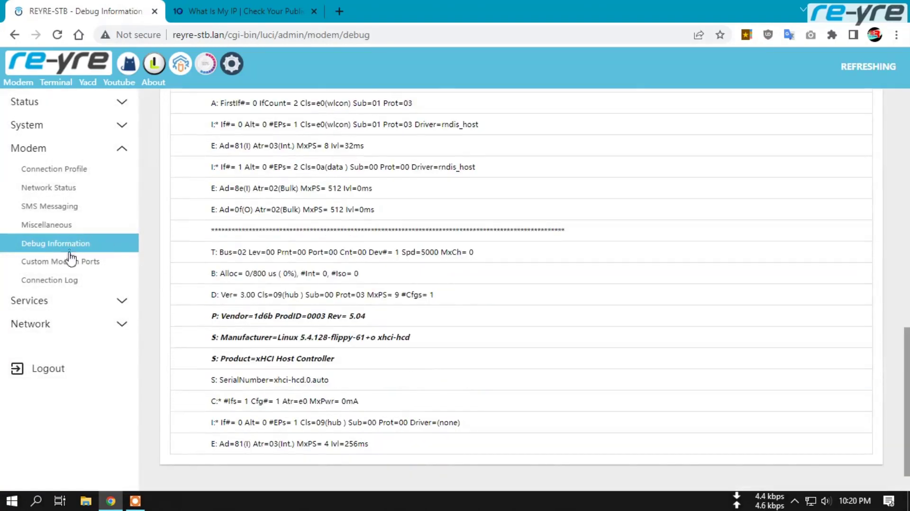
left_click(71, 261)
left_click(58, 280)
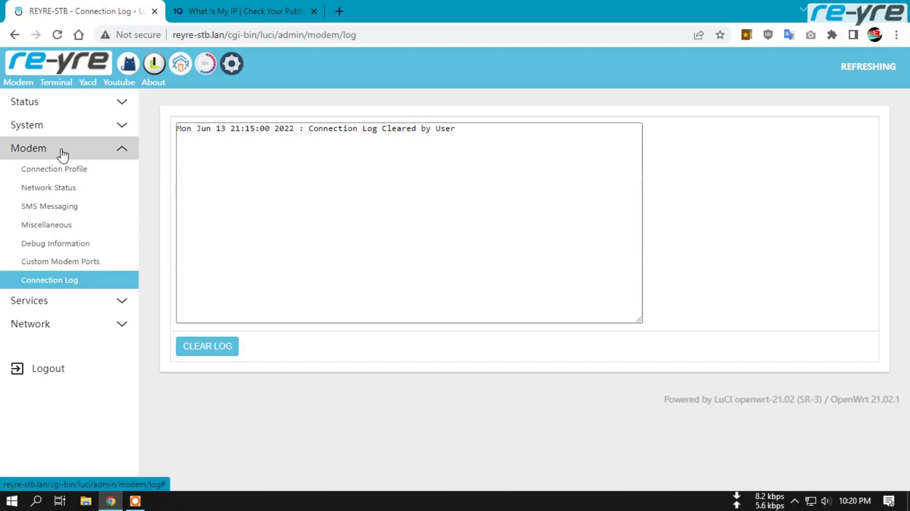
Step: View the Xderm and Libernet pages in the Services section
left_click(56, 306)
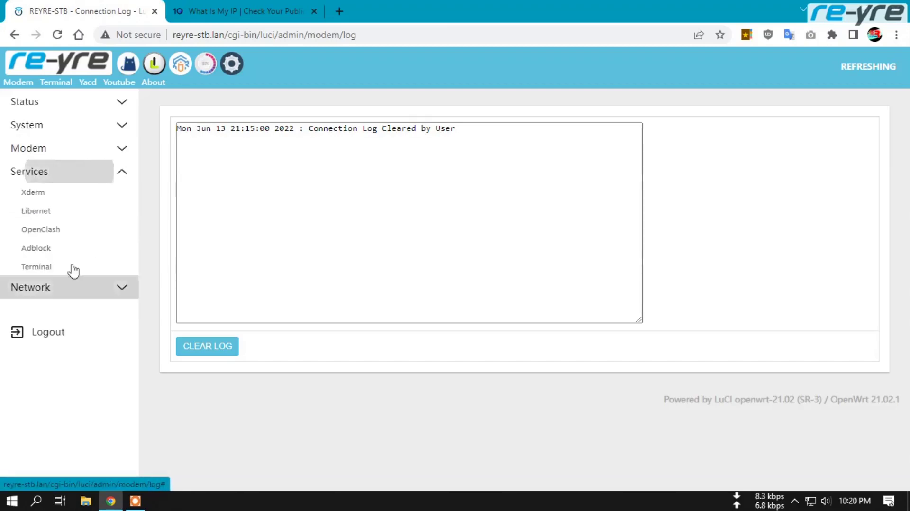
left_click(56, 194)
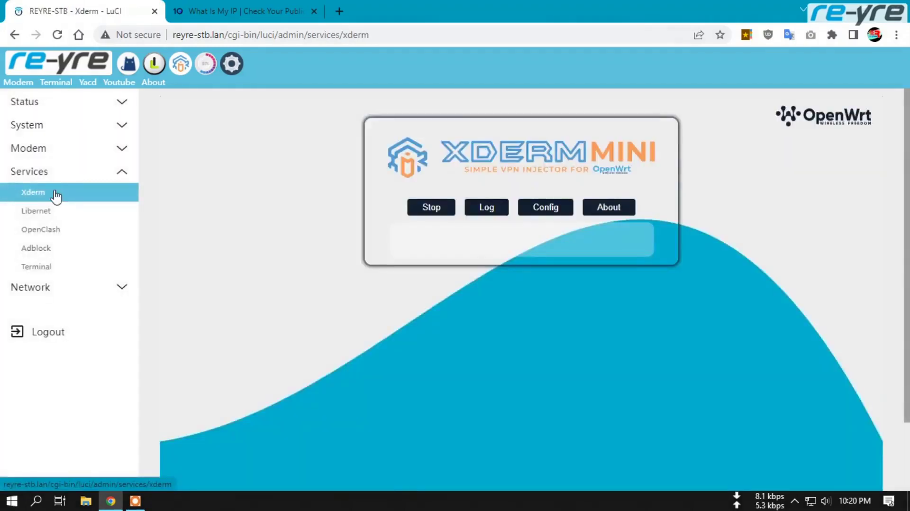
left_click(67, 212)
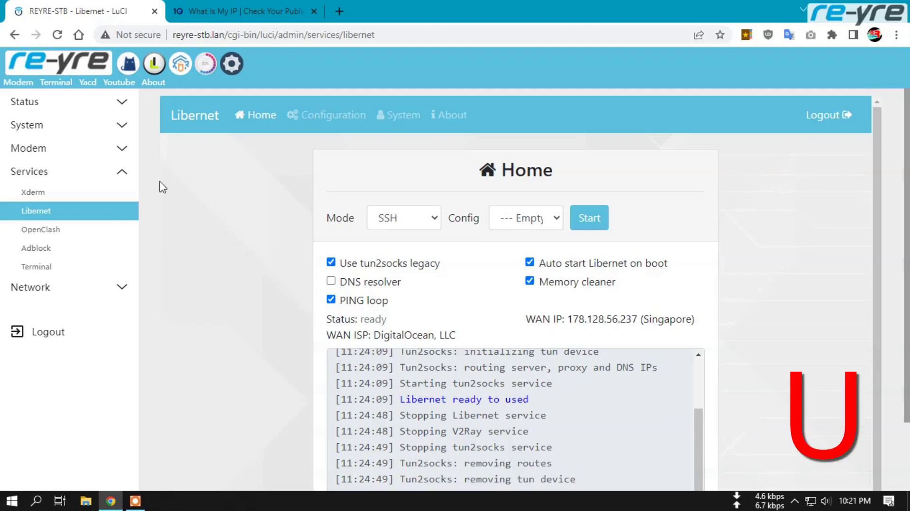
Step: Look over the OpenClash overview page with its running status and configuration list
left_click(58, 232)
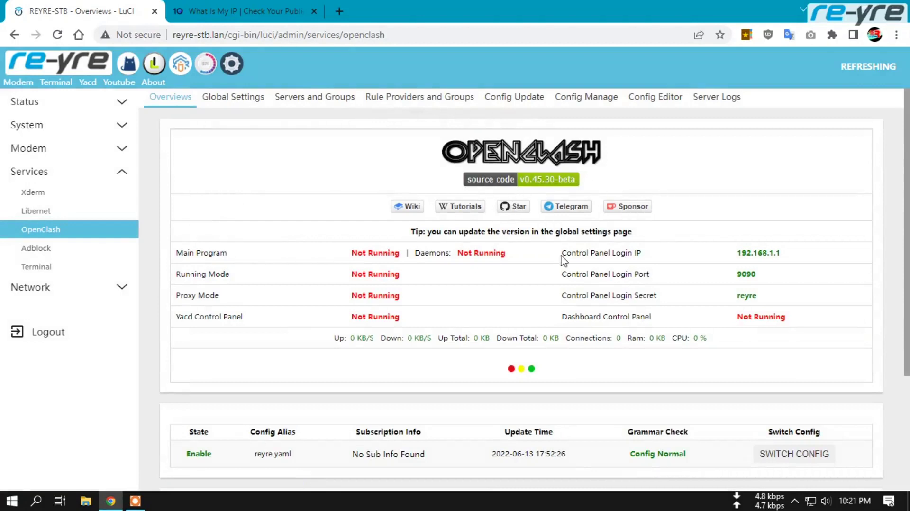
scroll(525, 287, "down", 3)
scroll(524, 280, "up", 3)
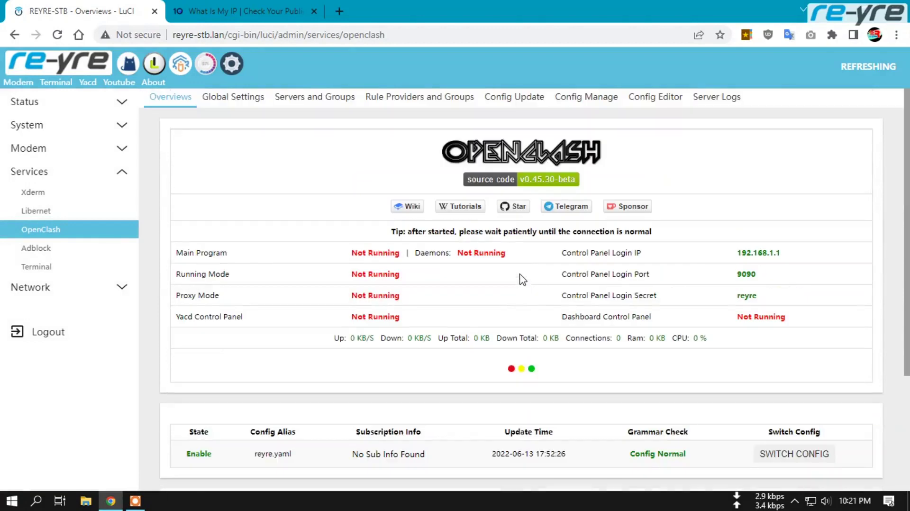
Step: Browse the OpenClash folders and files in the Config Editor
left_click(655, 100)
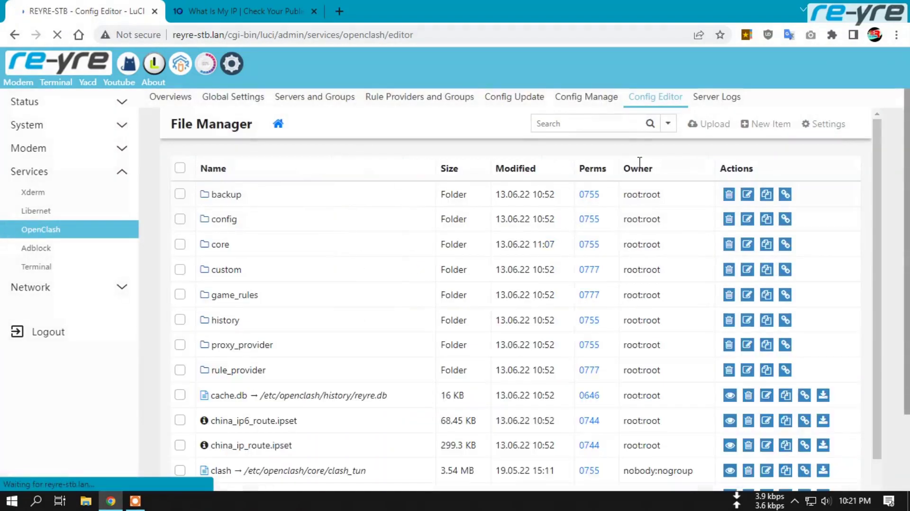
scroll(366, 248, "down", 3)
scroll(378, 256, "up", 3)
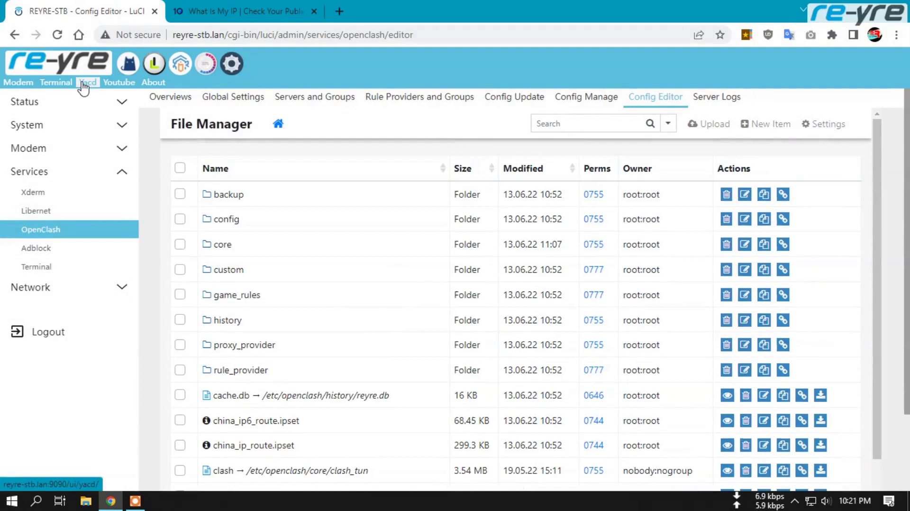
scroll(381, 142, "down", 2)
scroll(392, 163, "up", 2)
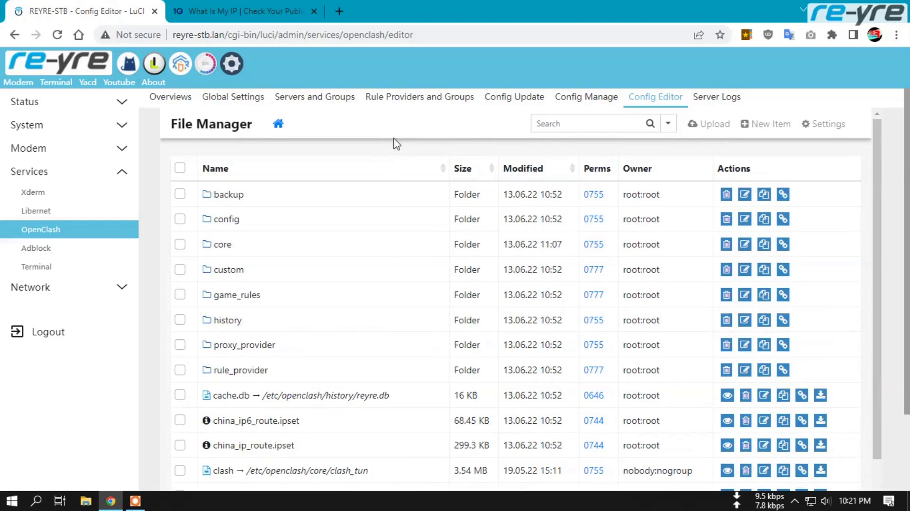
Step: Return to the OpenClash overview, and open the Operation Mode options in Global Settings
left_click(55, 233)
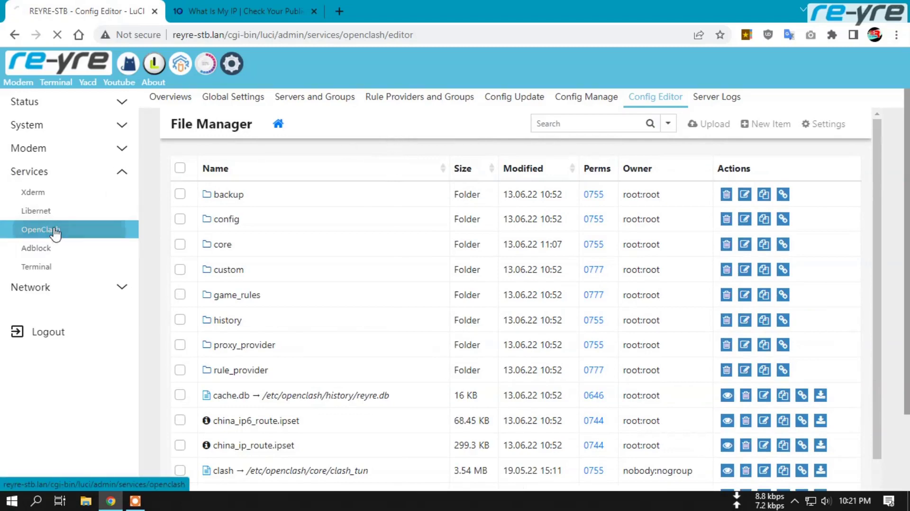
scroll(503, 299, "down", 1)
scroll(488, 297, "down", 2)
scroll(489, 298, "up", 3)
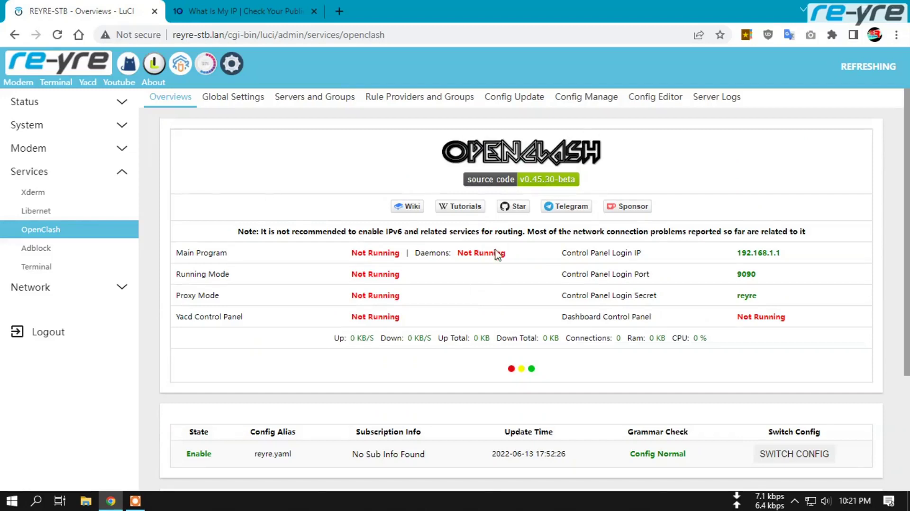
left_click(243, 99)
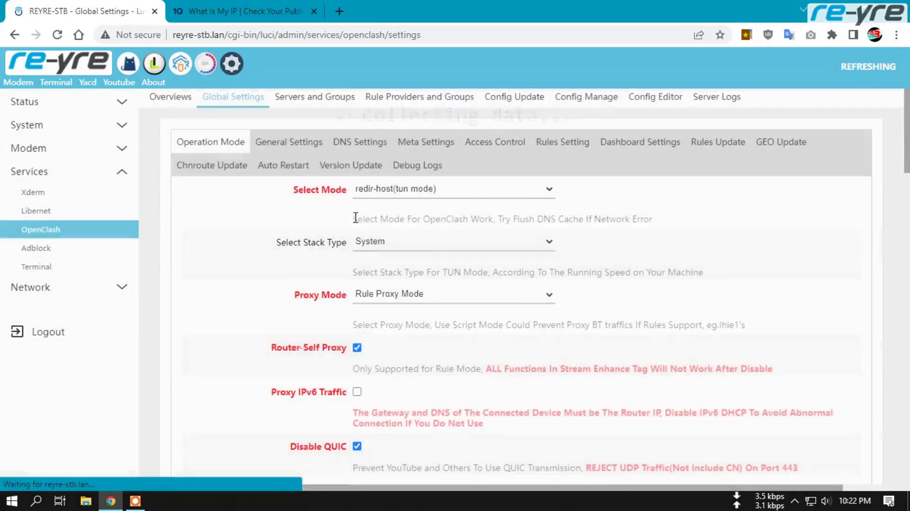
Step: Review the core and client versions on the Version Update page of OpenClash's Global Settings
left_click(361, 166)
scroll(292, 308, "down", 2)
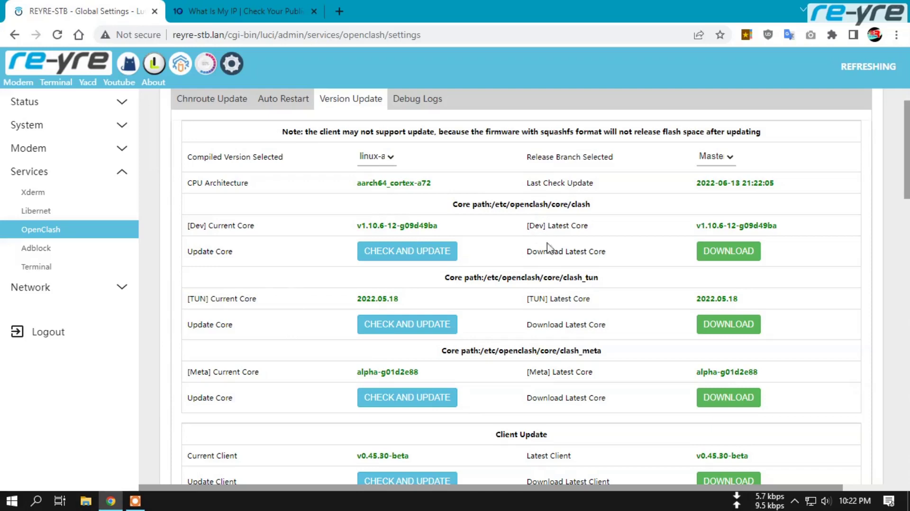
scroll(569, 265, "down", 1)
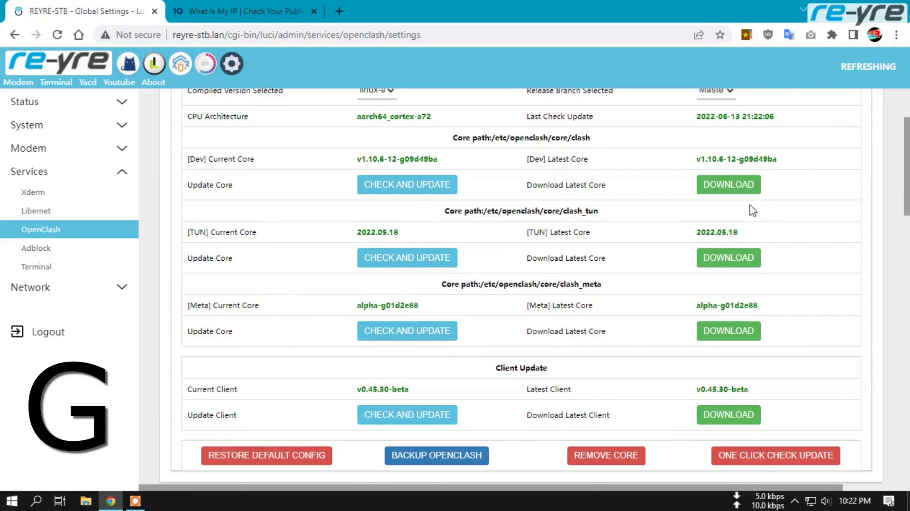
Step: Look over the Adblock overview information and its General Settings
left_click(55, 252)
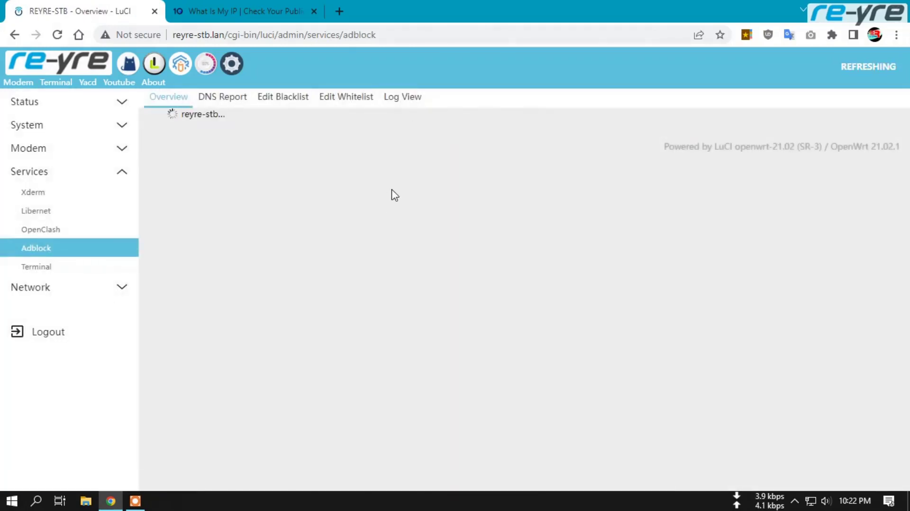
scroll(258, 268, "down", 5)
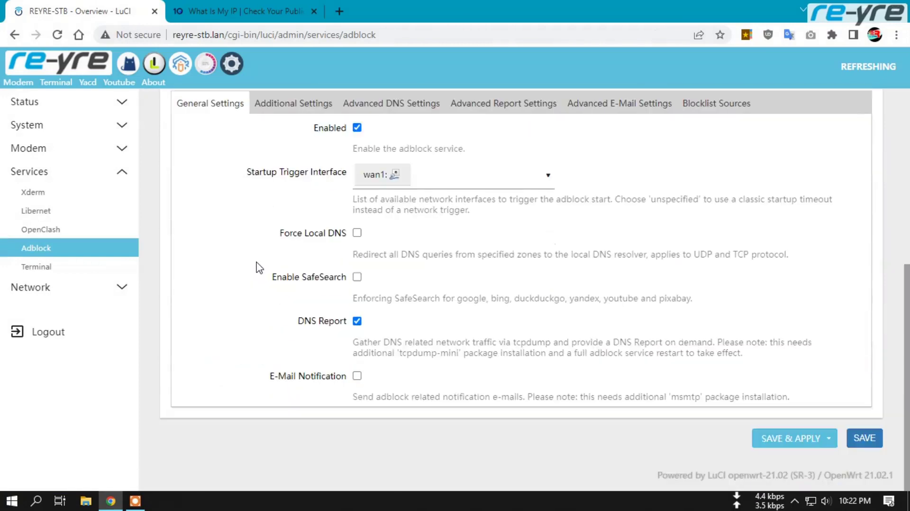
scroll(258, 268, "up", 5)
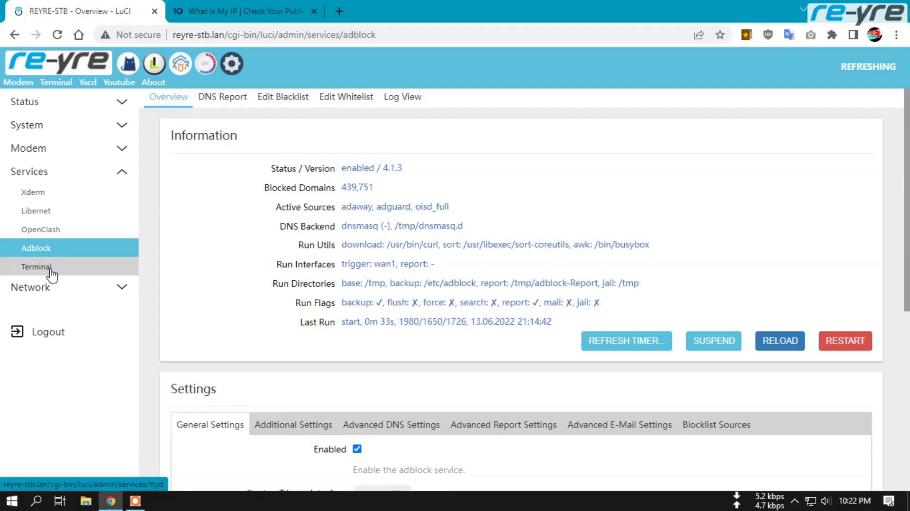
Step: View the Terminal page in Services, and open the Interfaces list in the Network section
left_click(36, 267)
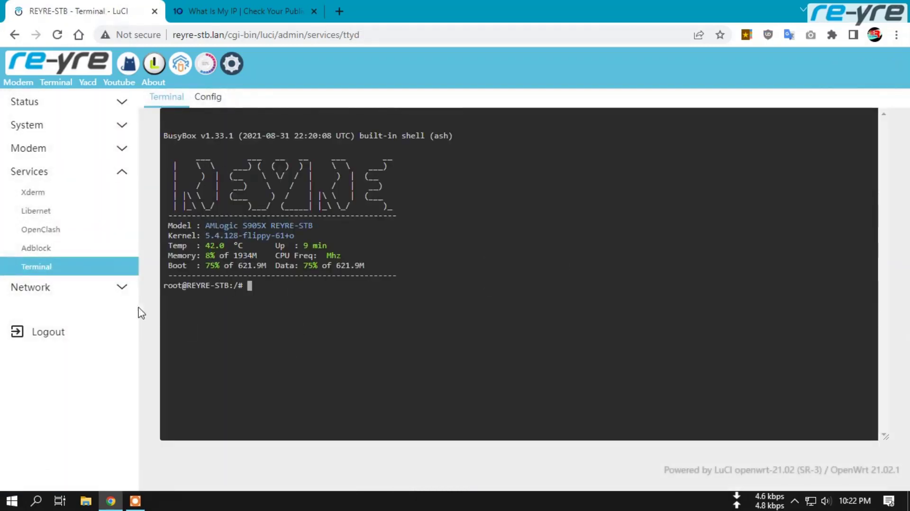
left_click(101, 287)
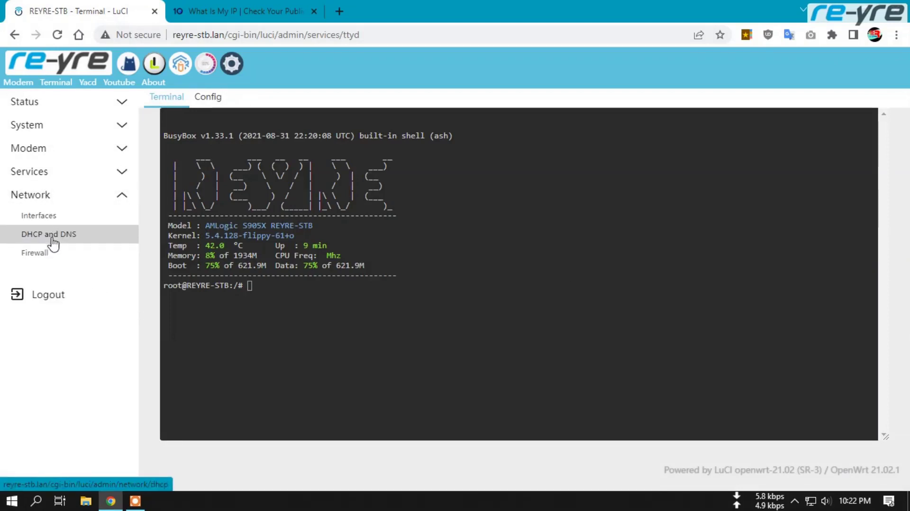
left_click(56, 221)
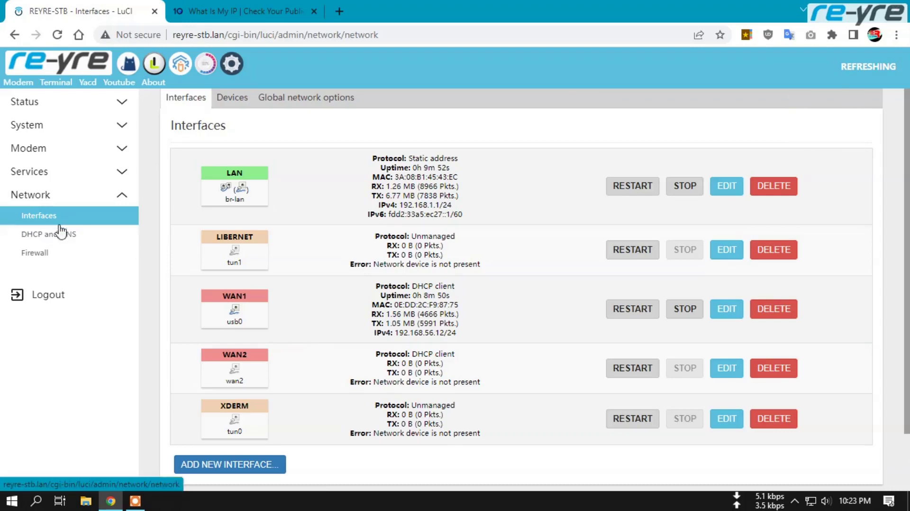
Step: Look through the Network firewall's general settings, Routing/NAT Offloading options and zones
left_click(53, 258)
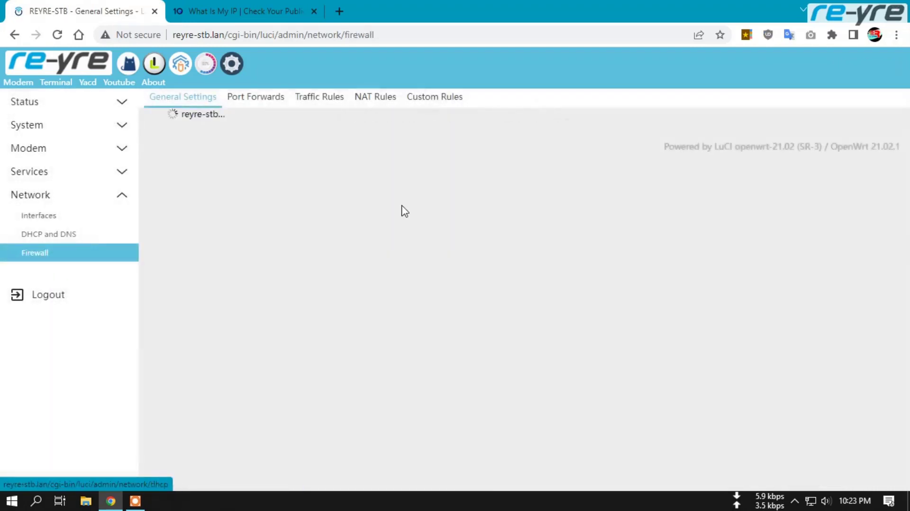
scroll(601, 232, "down", 3)
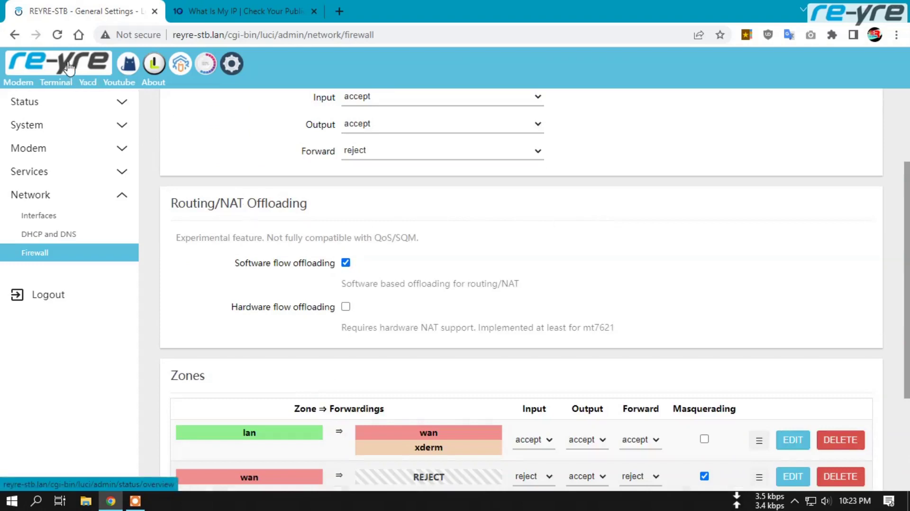
scroll(384, 309, "down", 3)
scroll(81, 133, "up", 6)
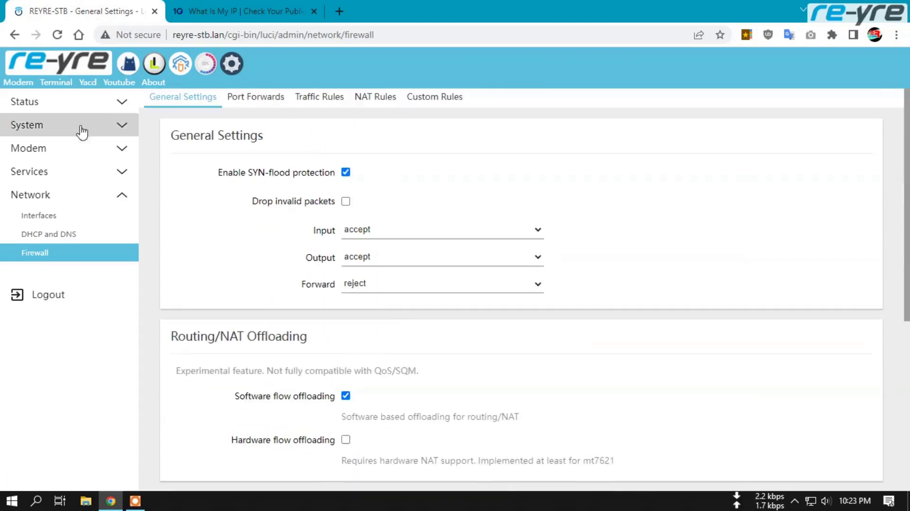
Step: Return to the Status overview and review its system, memory and Active DHCP Leases sections
left_click(45, 69)
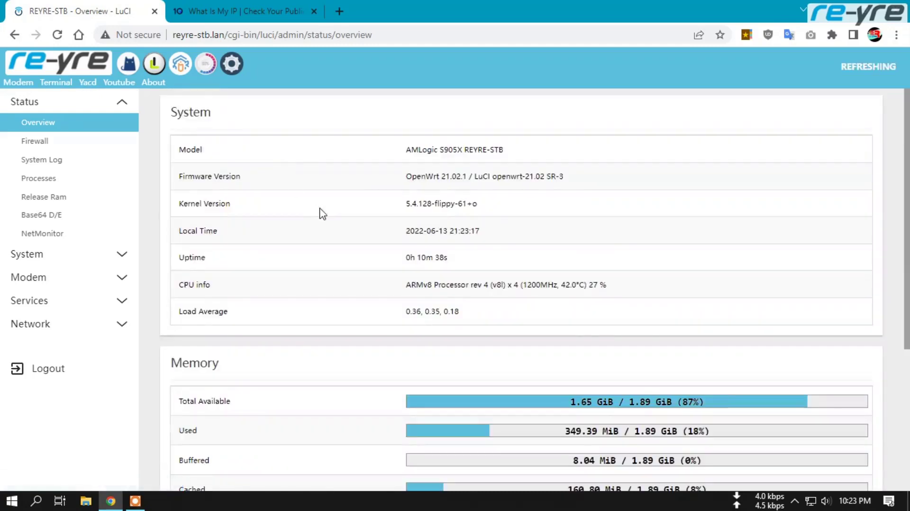
scroll(385, 292, "down", 4)
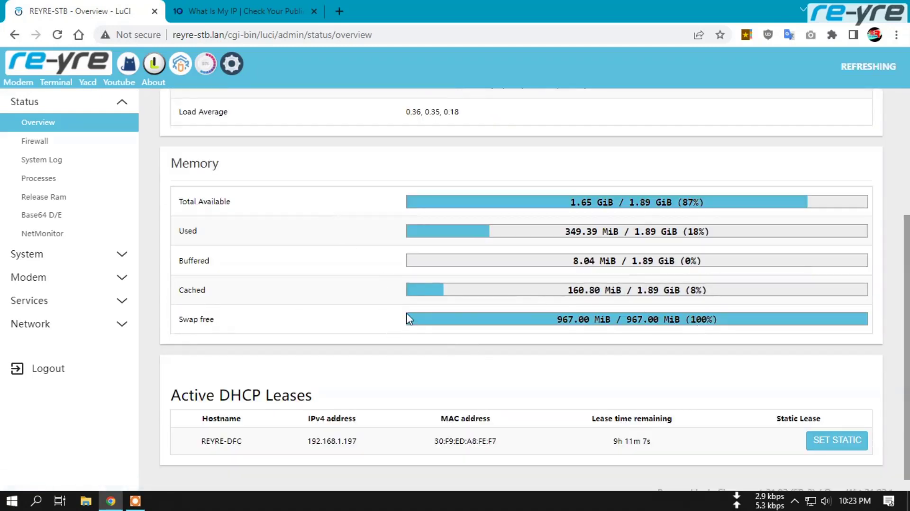
Step: Open the System Log and read through its entries down to the end
left_click(48, 162)
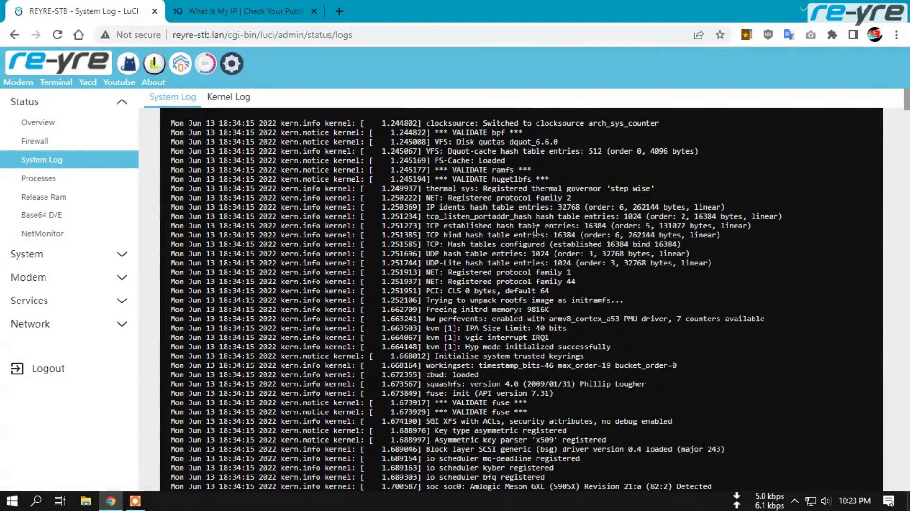
scroll(532, 256, "down", 7)
scroll(529, 272, "down", 7)
scroll(526, 273, "down", 4)
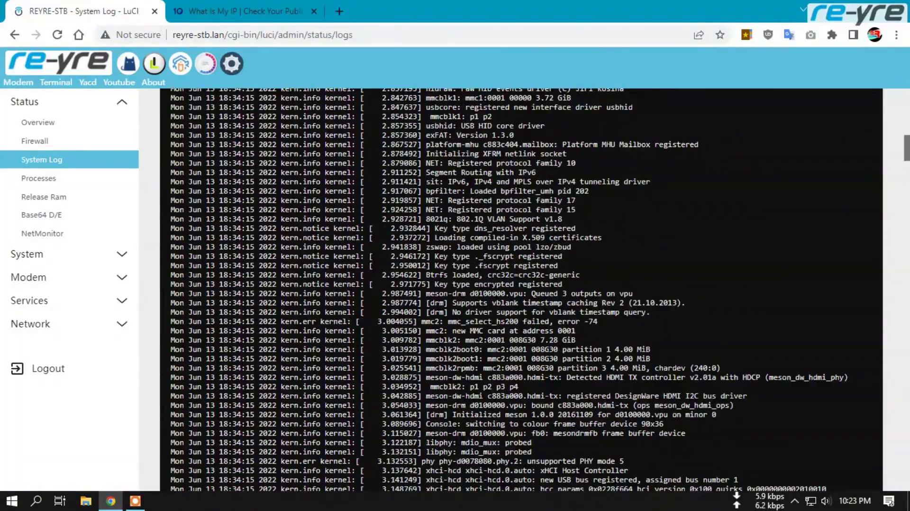
scroll(526, 273, "down", 20)
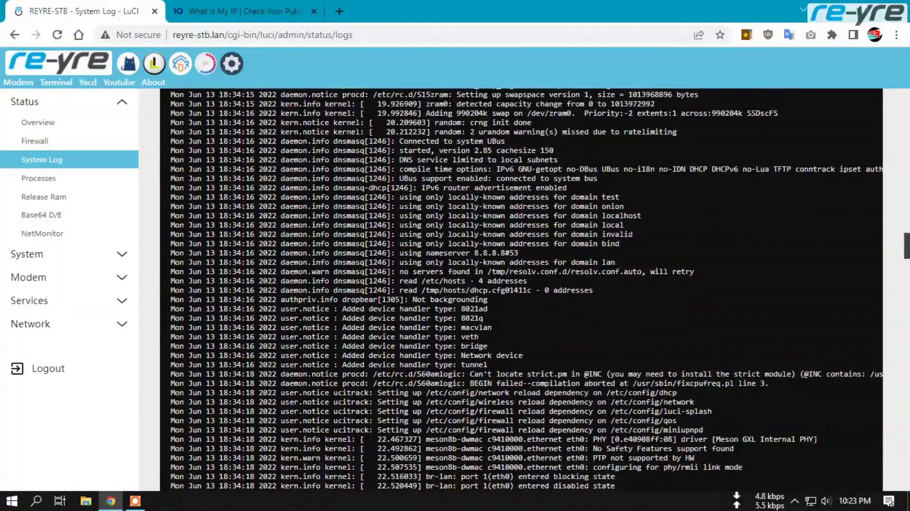
scroll(522, 289, "down", 15)
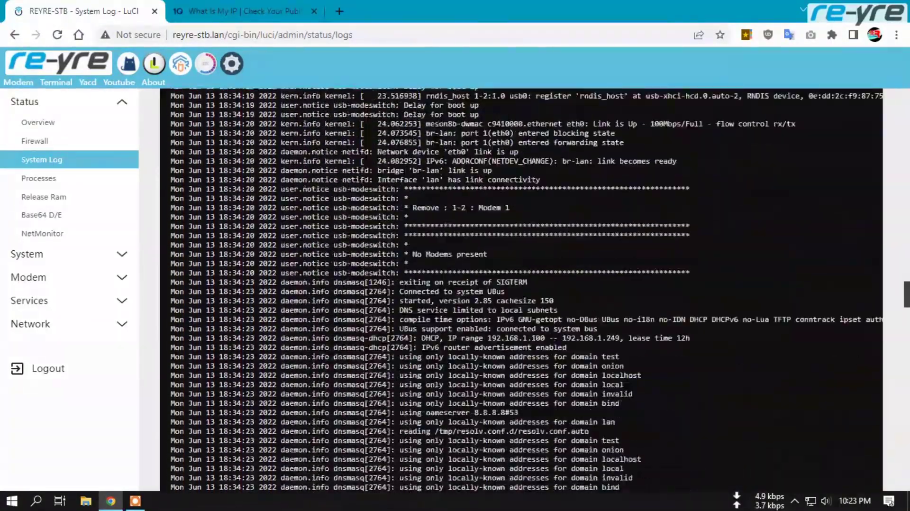
scroll(521, 289, "down", 2)
scroll(521, 289, "down", 20)
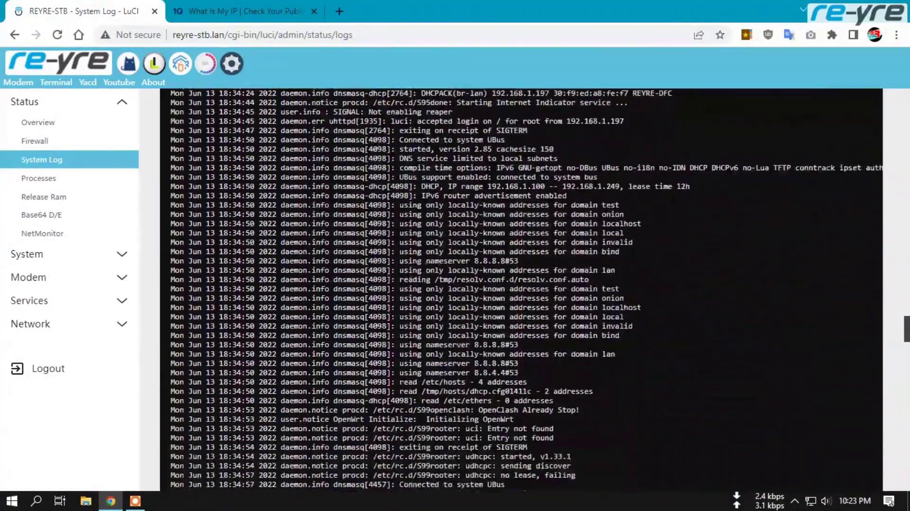
scroll(522, 289, "down", 20)
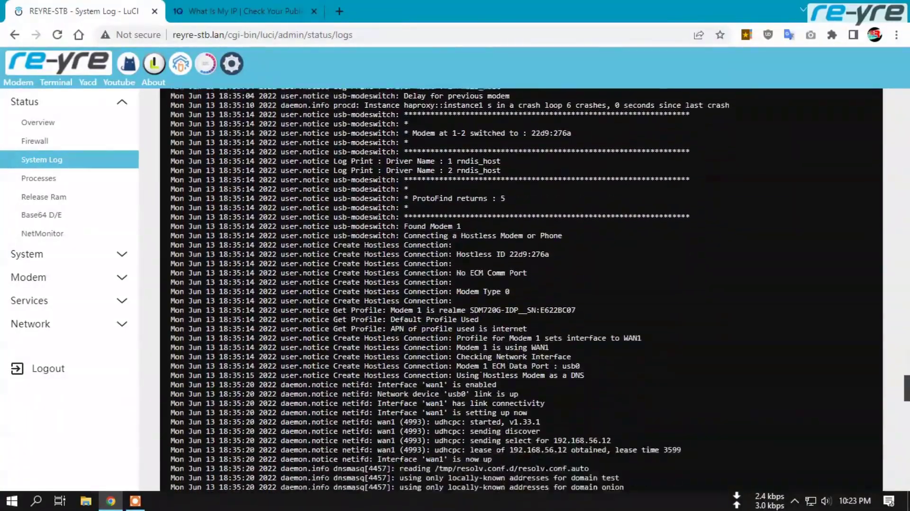
scroll(522, 289, "down", 12)
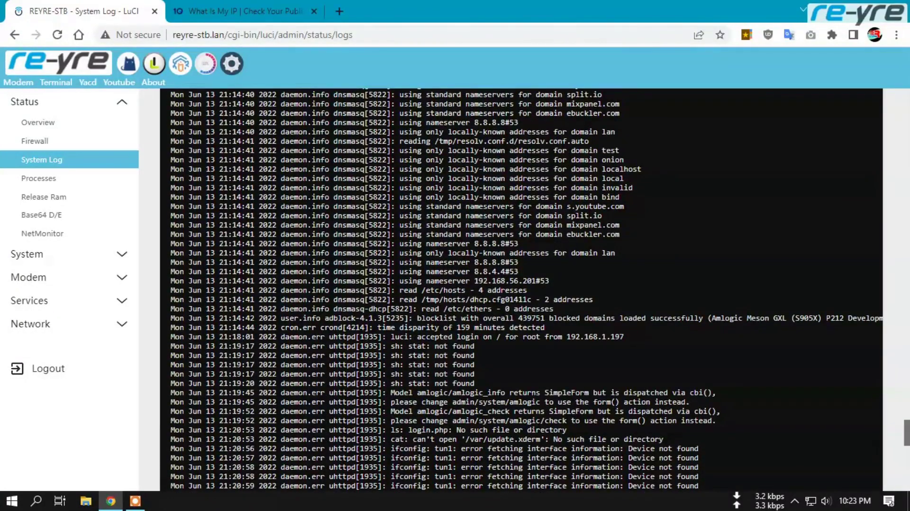
scroll(521, 290, "down", 11)
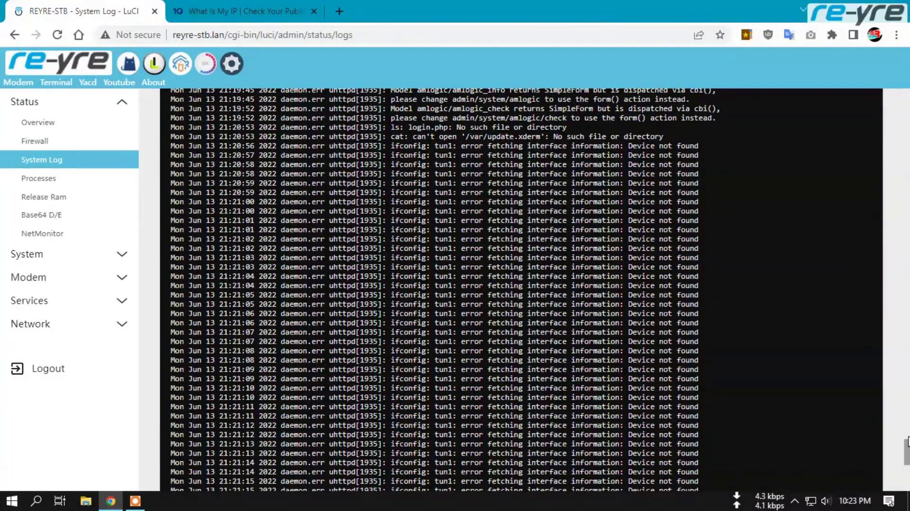
scroll(630, 368, "down", 12)
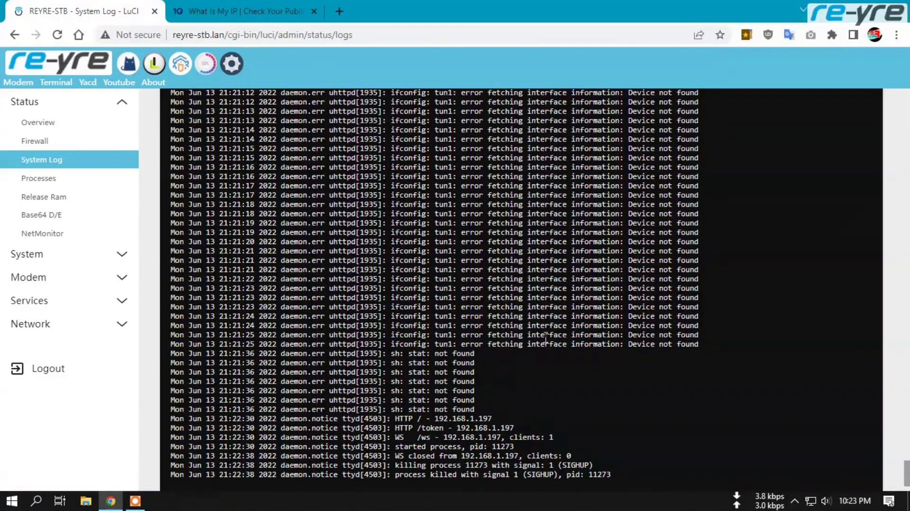
scroll(564, 342, "down", 2)
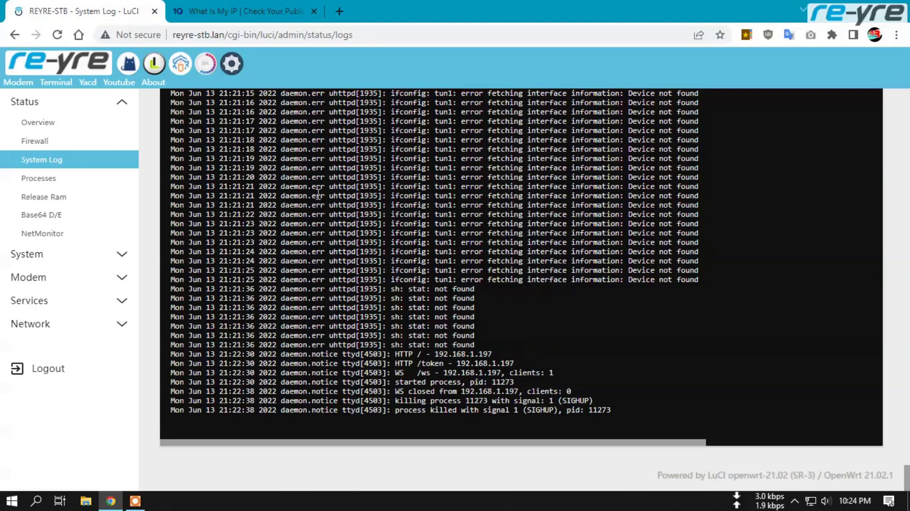
Step: Open the LIBERNET interface's general settings from the Interfaces list, and dismiss them without changes
left_click(226, 67)
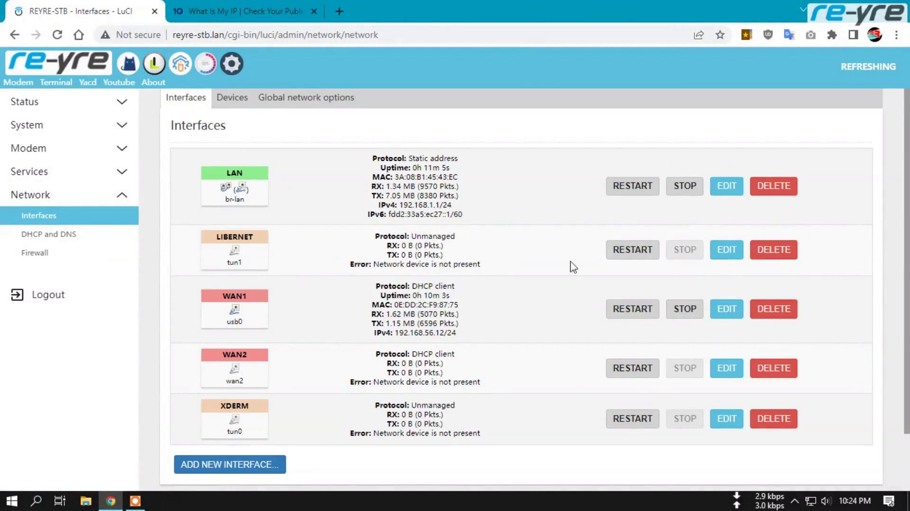
left_click(736, 255)
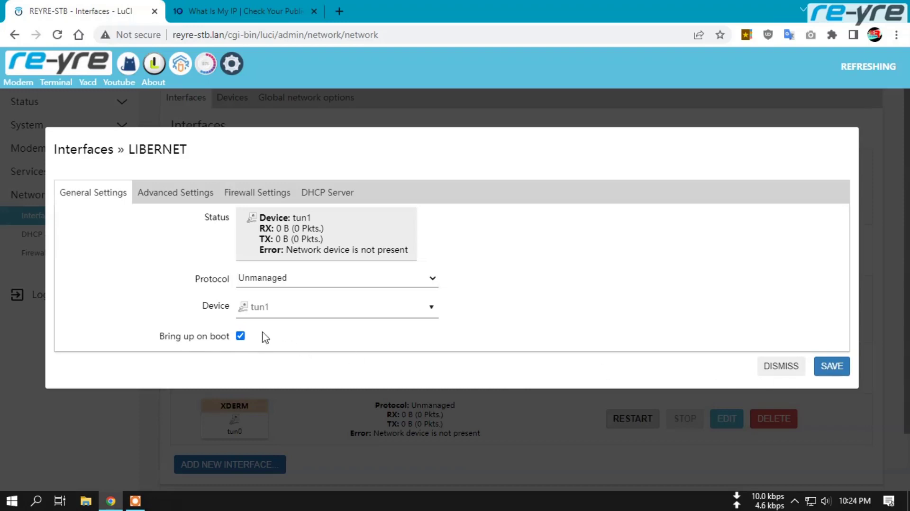
left_click(780, 367)
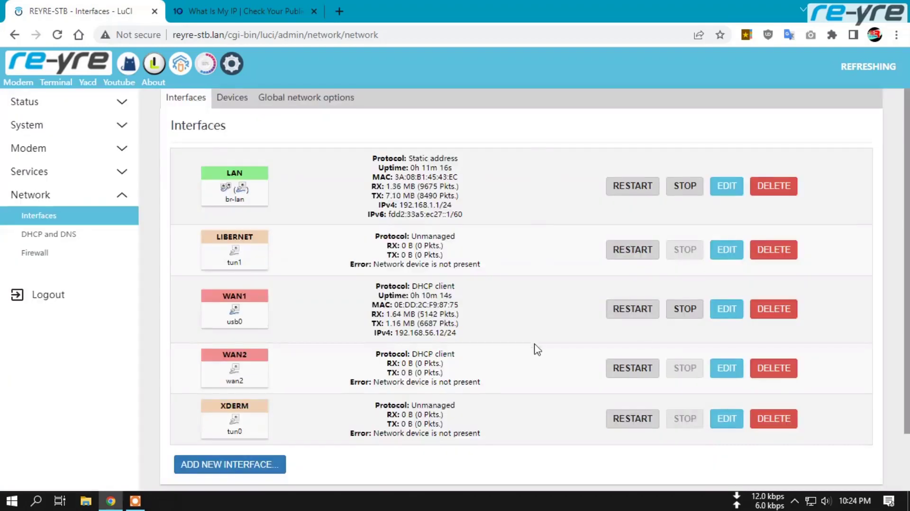
Step: Reopen the System Log and highlight the latest ttyd entries at its end
left_click(75, 104)
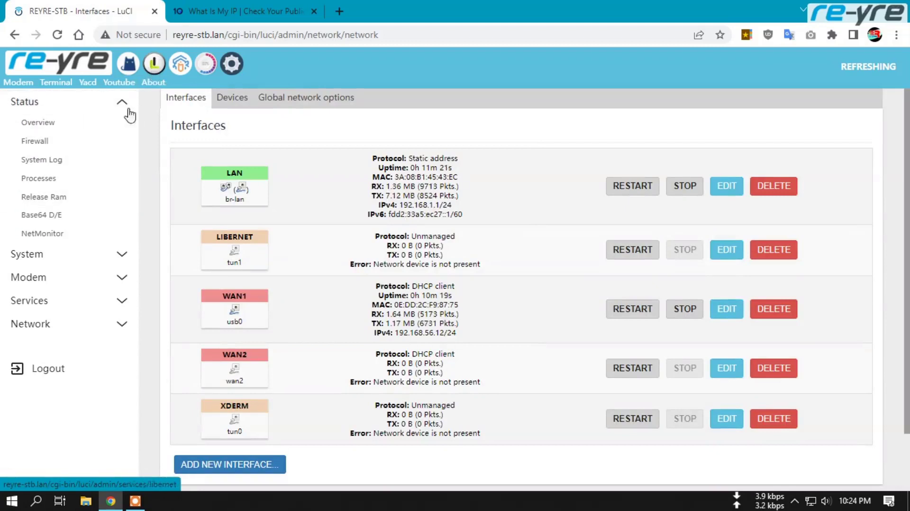
left_click(71, 161)
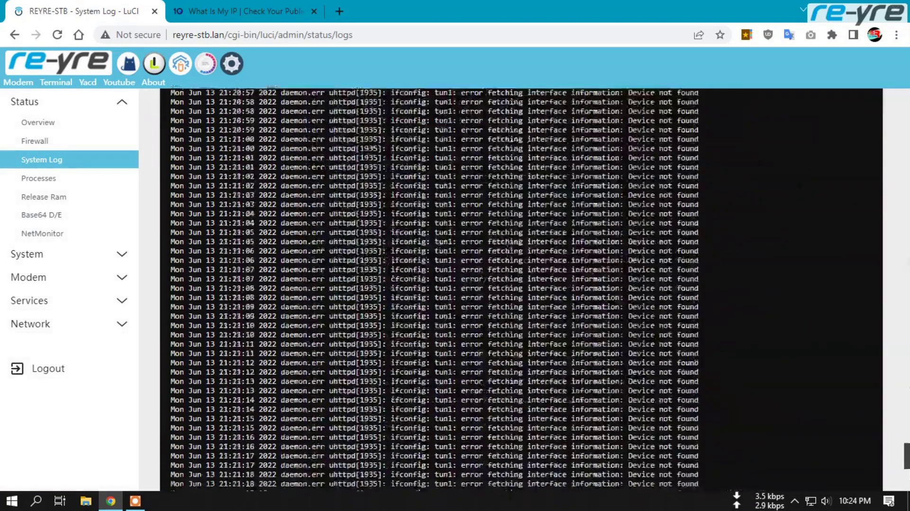
scroll(465, 421, "down", 6)
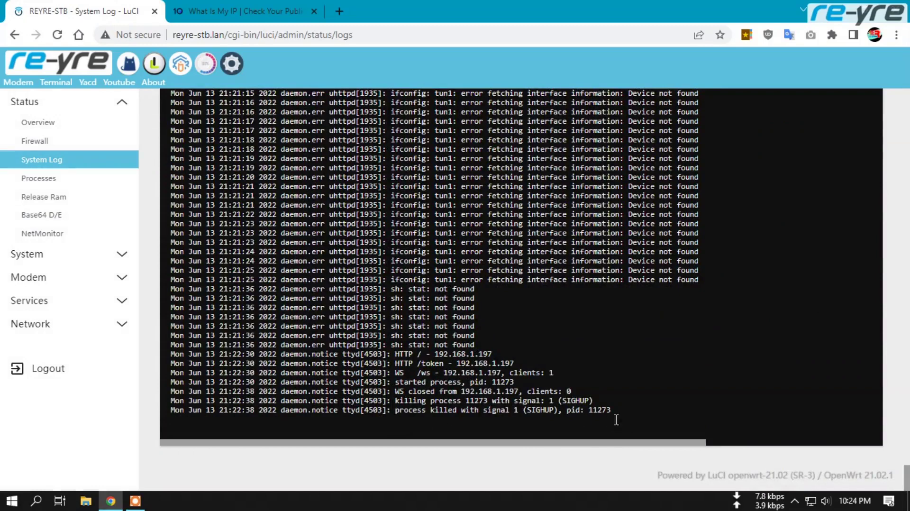
left_click_drag(626, 416, 373, 363)
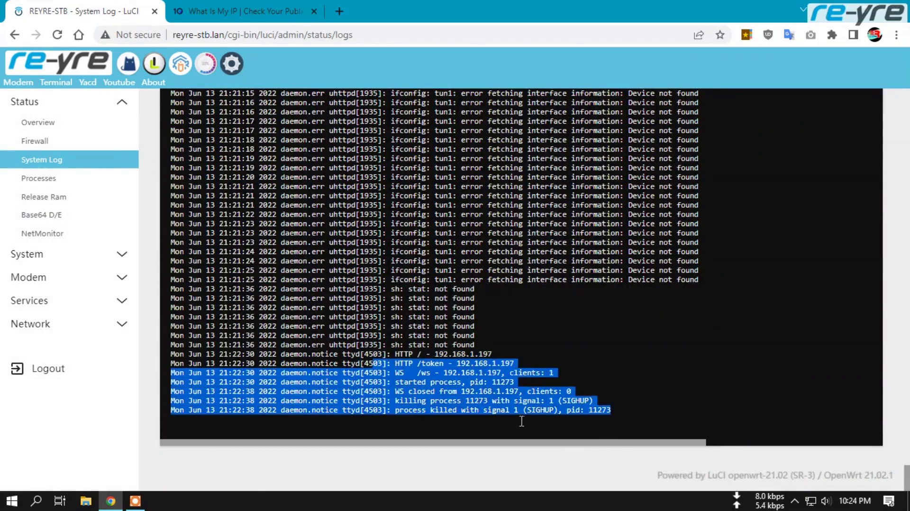
Step: View the Libernet home page, and return to the System Log to highlight the newest ifconfig tun1 error entries
left_click(175, 59)
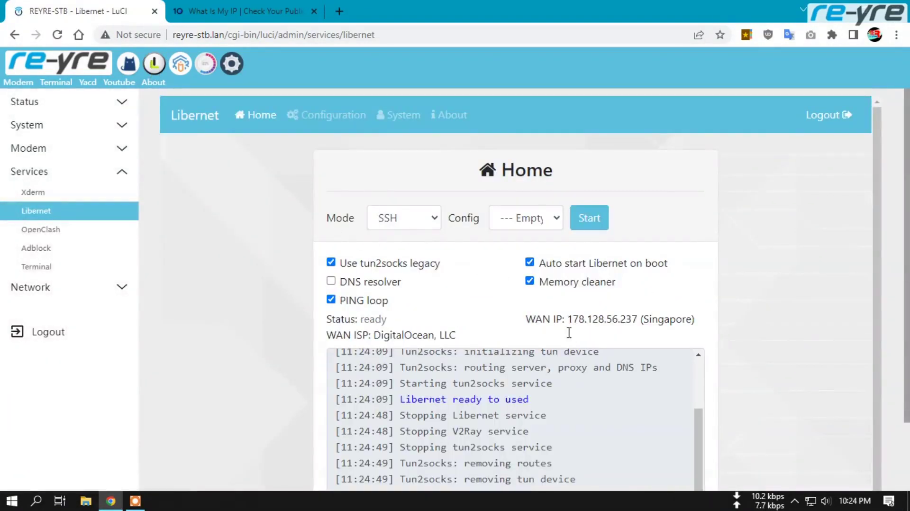
scroll(569, 332, "down", 1)
left_click(19, 125)
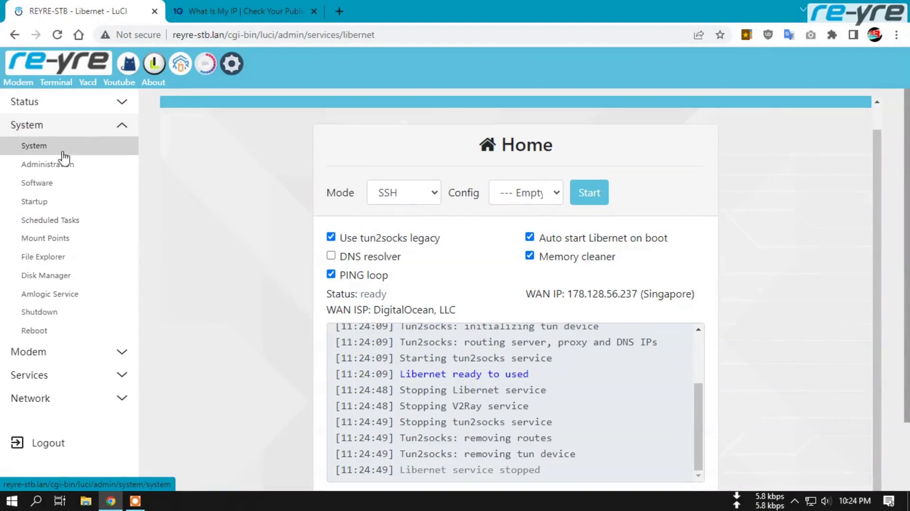
left_click(60, 106)
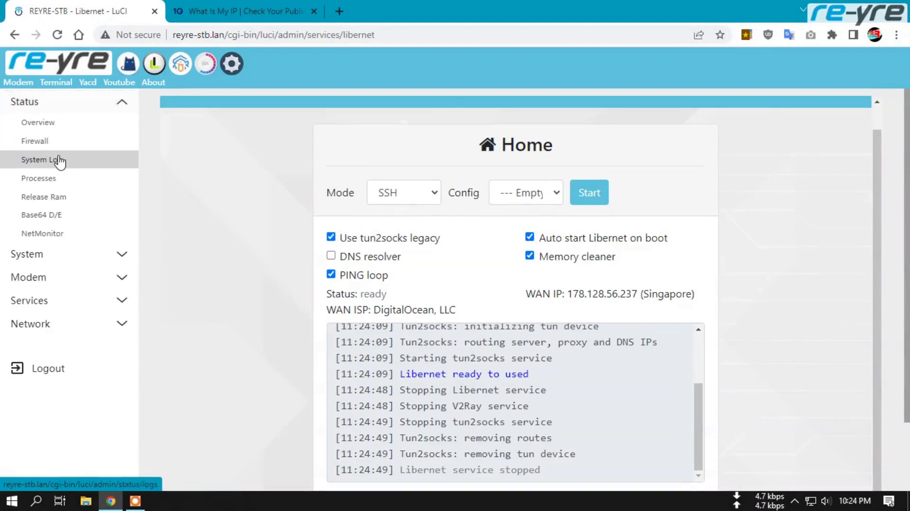
left_click(58, 160)
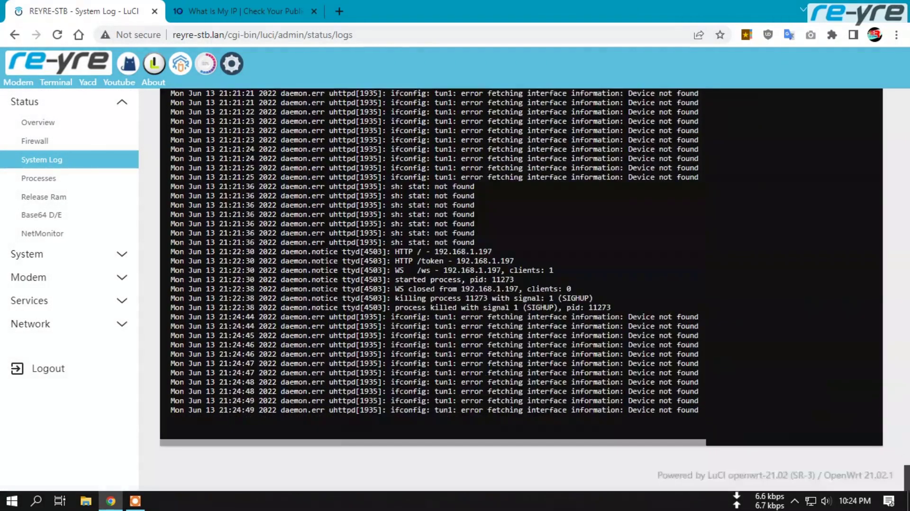
left_click_drag(720, 413, 344, 319)
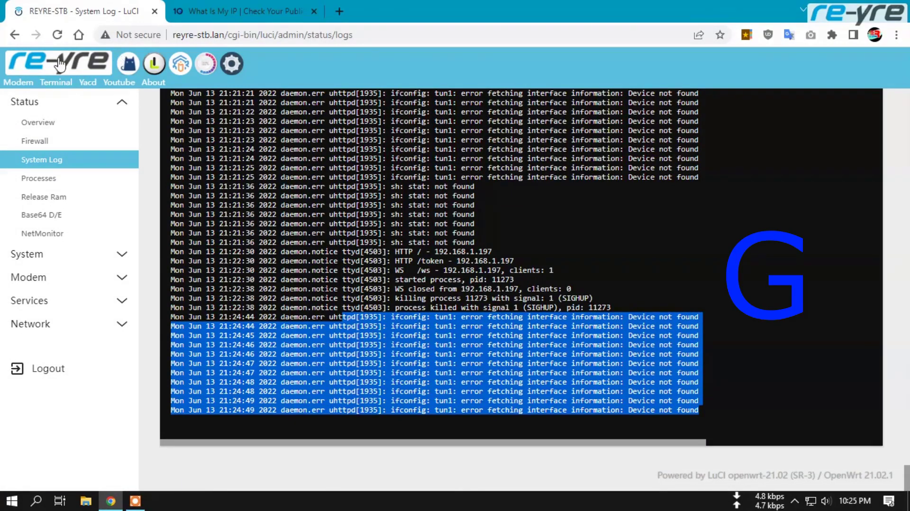
Step: Leave the System Log and return to the Status overview page
left_click(100, 332)
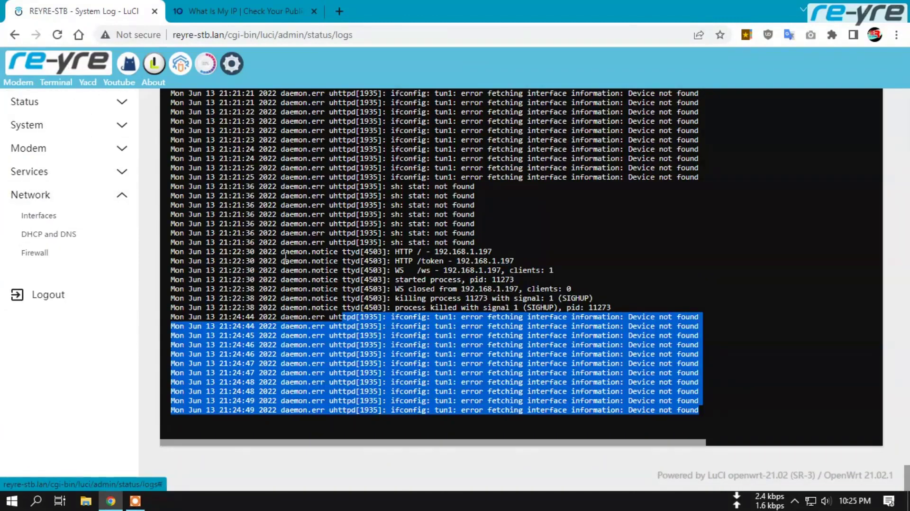
left_click_drag(906, 477, 906, 97)
left_click(84, 70)
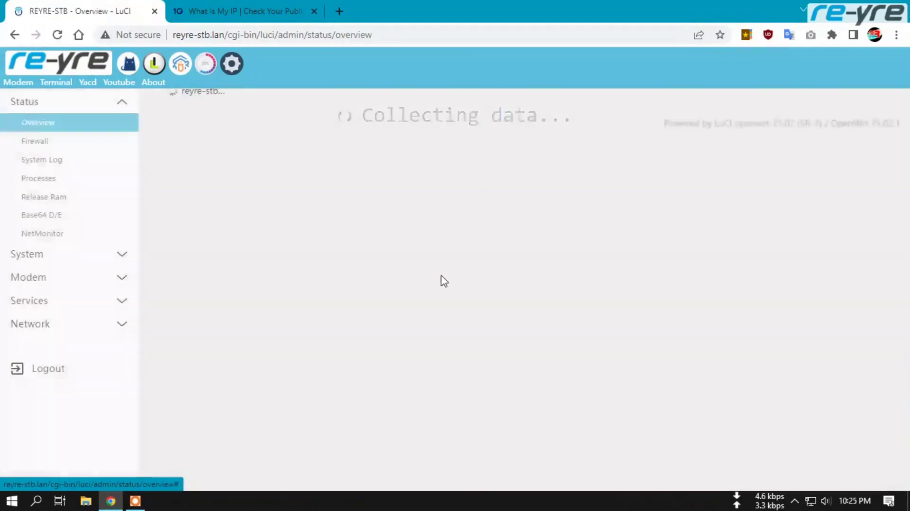